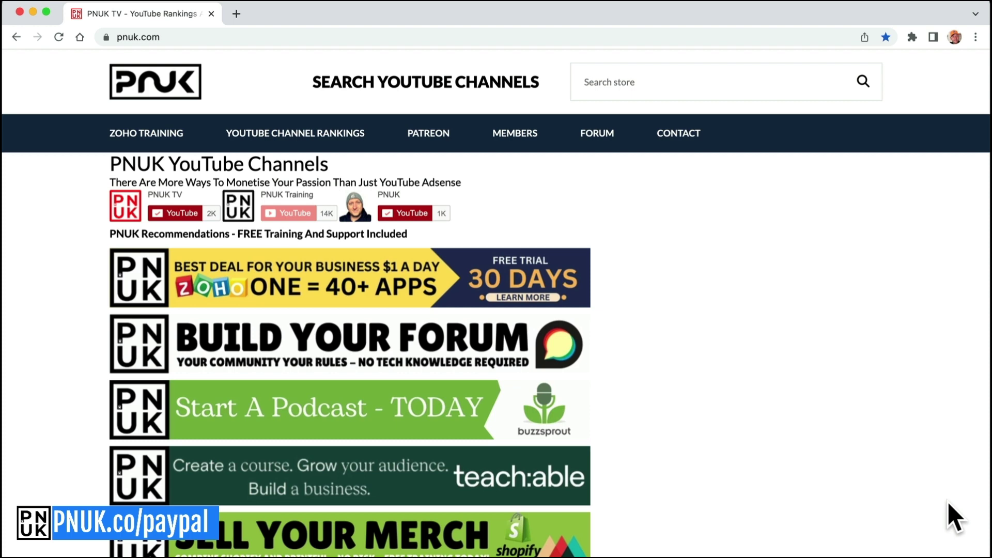
Load the PNUK guide at pnuk.co/paypal on viewing and removing PayPal pre-approved payments
left_click(233, 36)
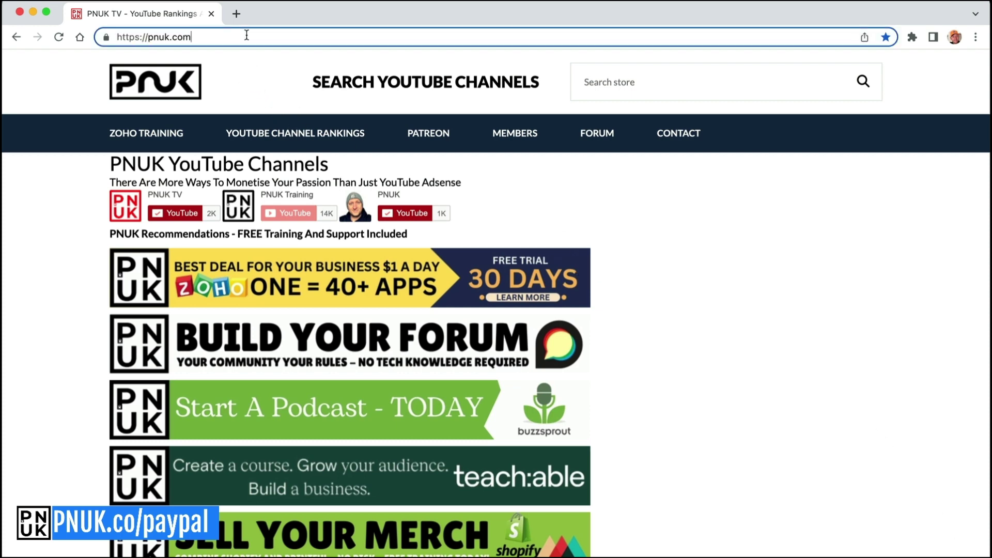
key("BackSpace")
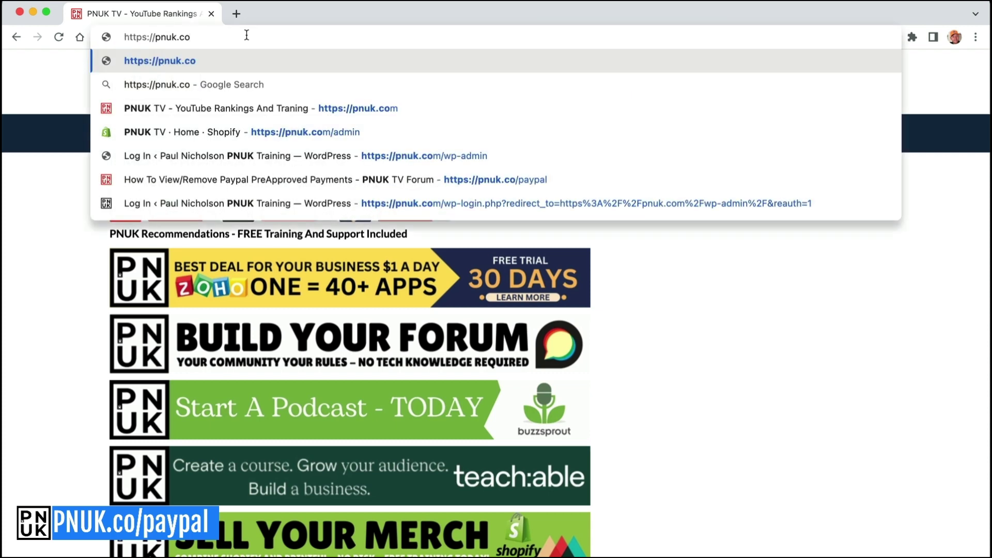
type("/paypa")
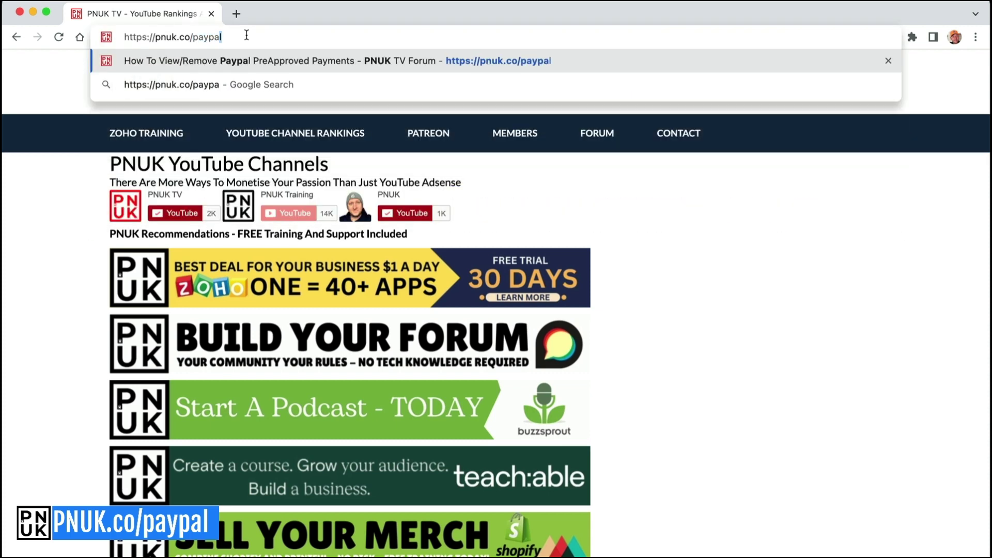
key("Return")
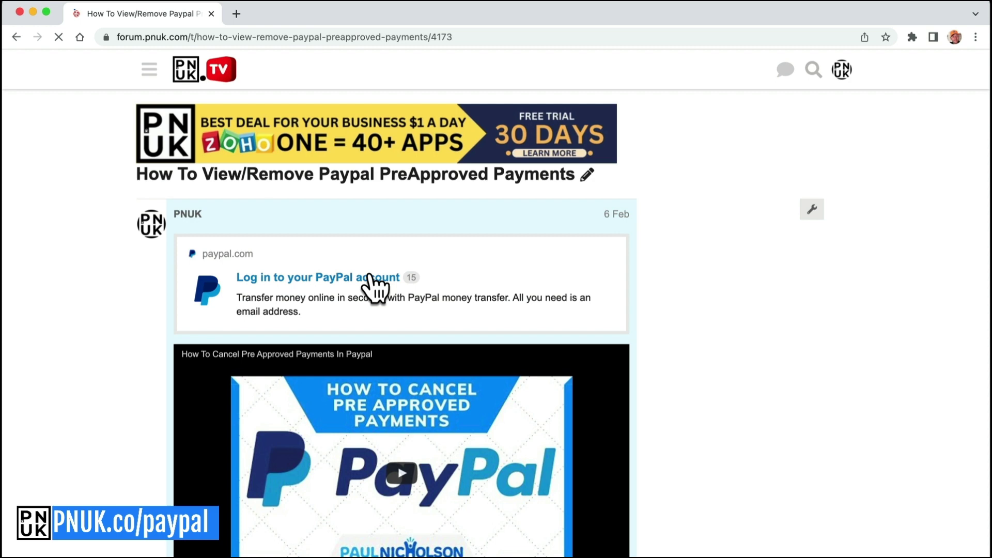
Log into PayPal, review the pre-approved payments and cancel the DisneyPlus one
left_click(306, 279)
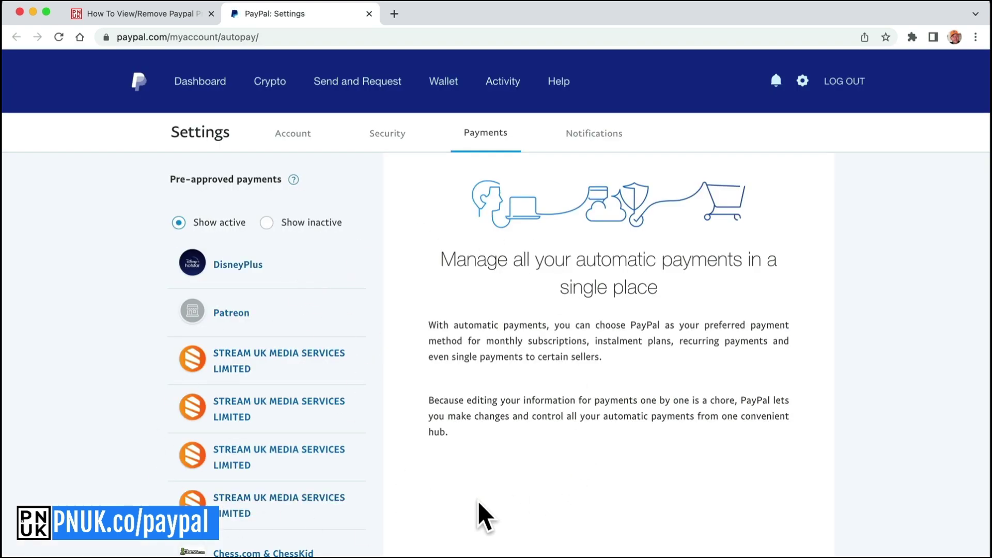
left_click(305, 222)
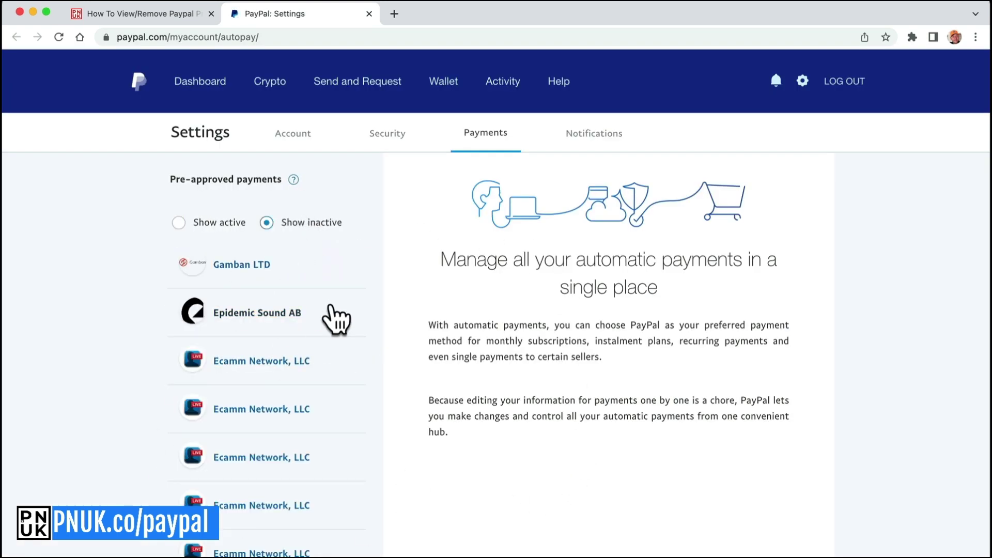
left_click(205, 224)
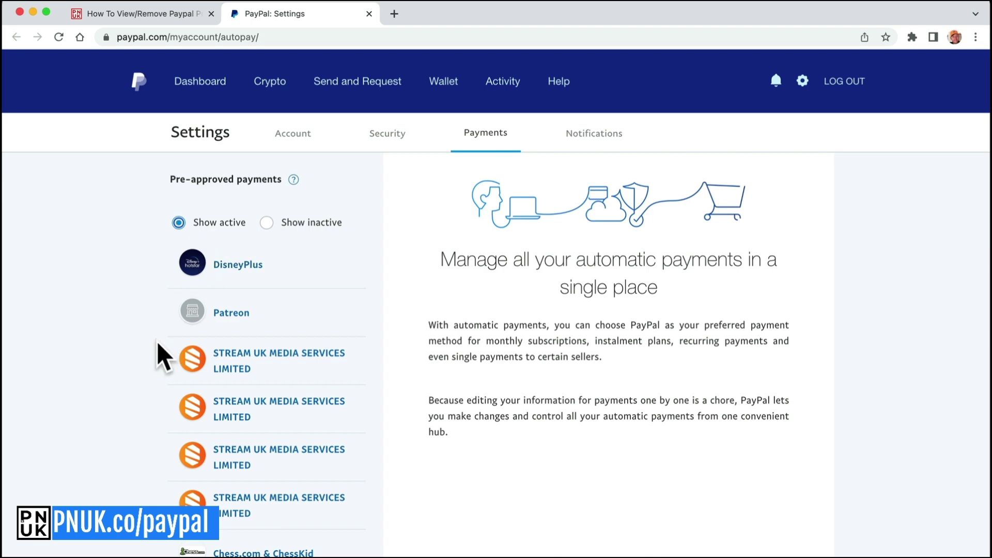
left_click(280, 281)
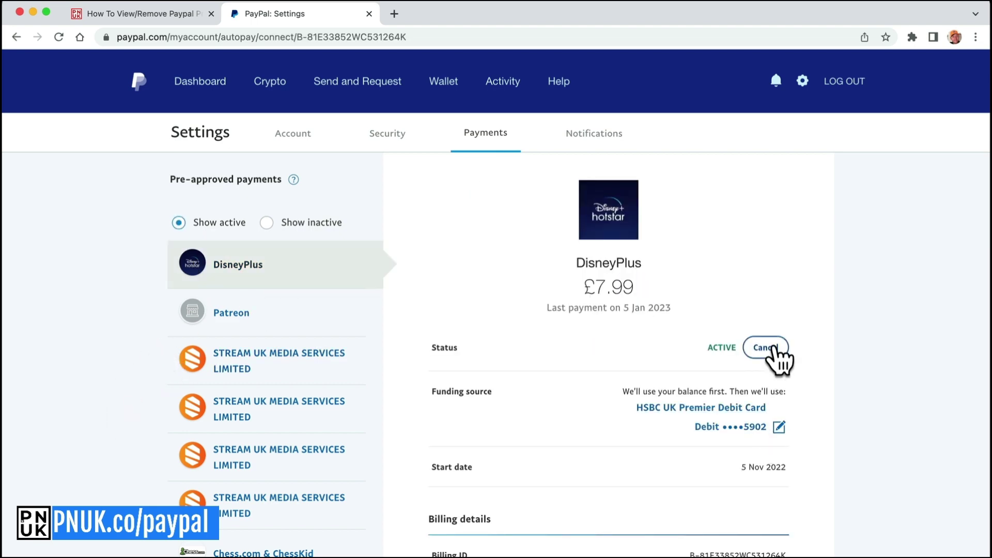
left_click(775, 350)
left_click(532, 403)
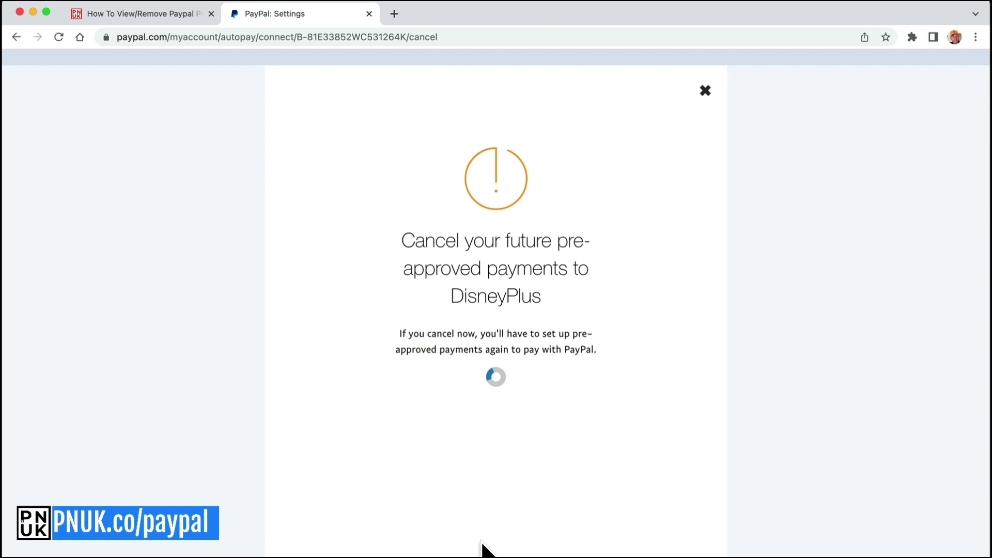
left_click(496, 319)
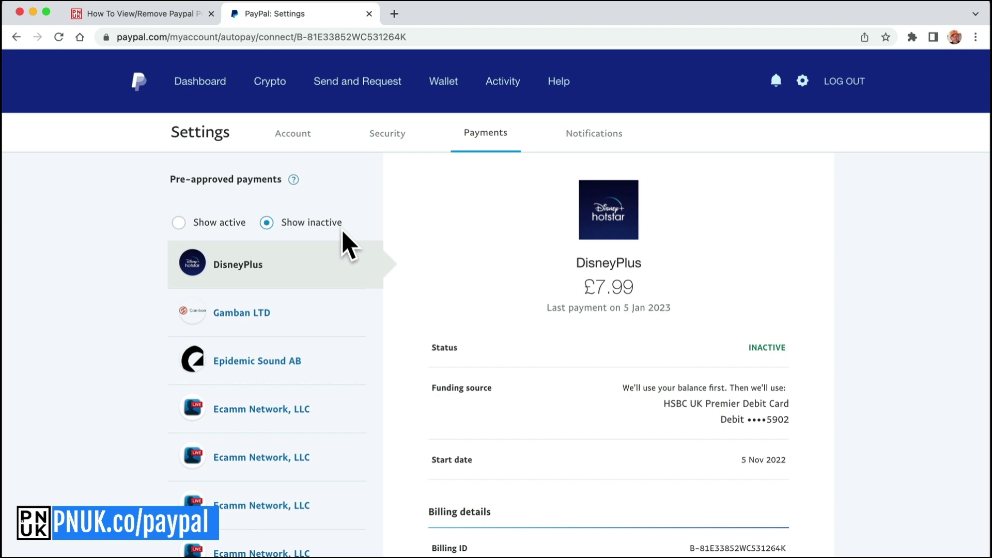
Cancel the Patreon pre-approved payment
left_click(192, 223)
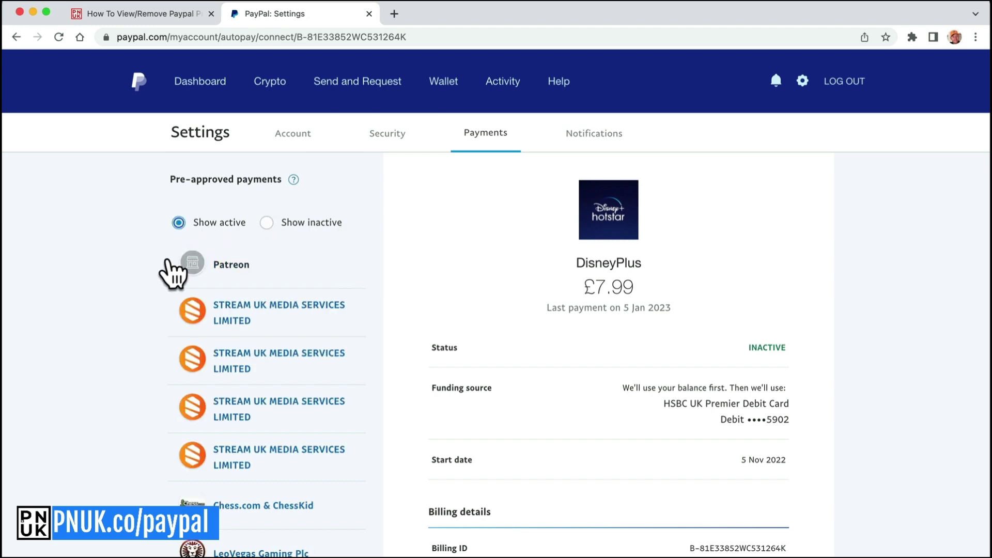
left_click(271, 280)
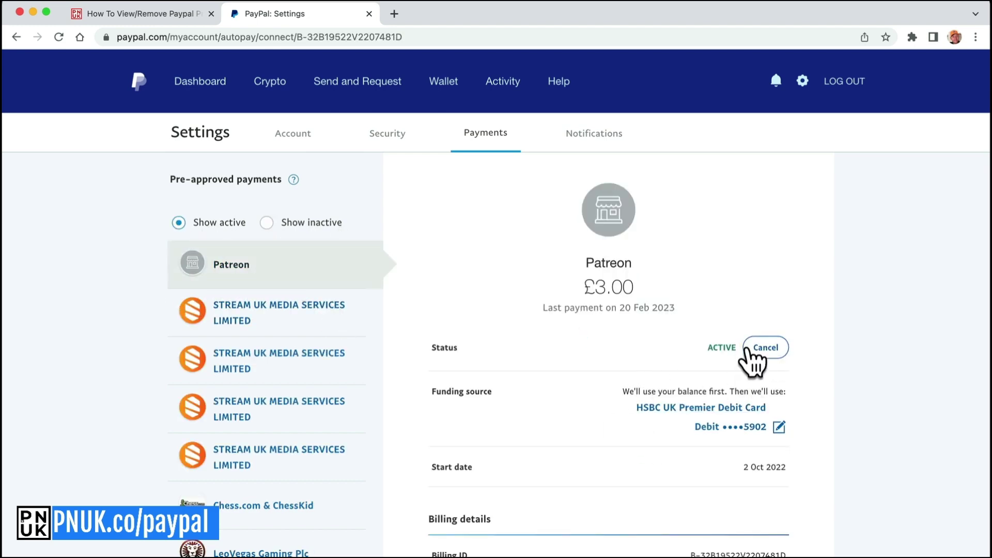
left_click(748, 350)
left_click(455, 409)
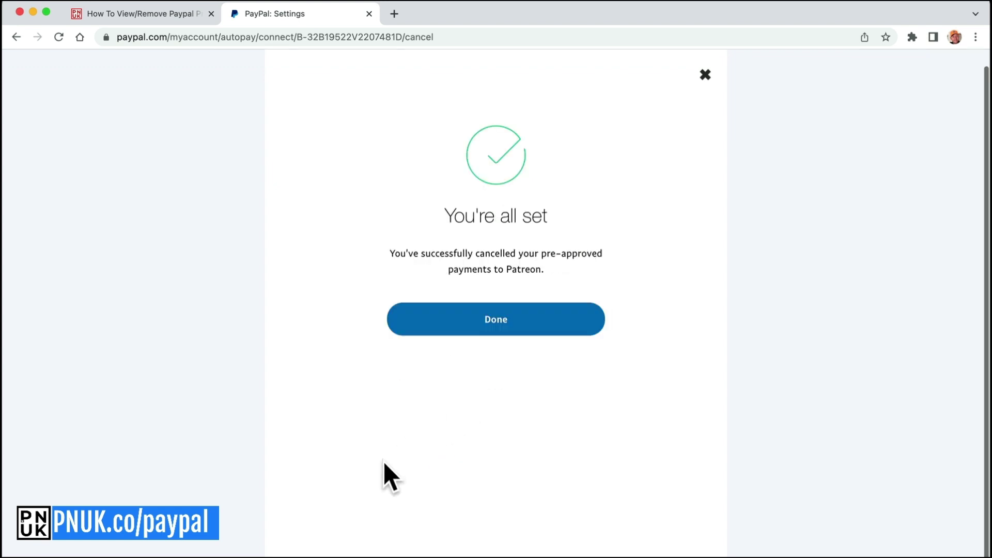
Cancel the LeoVegas Gaming Plc pre-approved payment
left_click(468, 324)
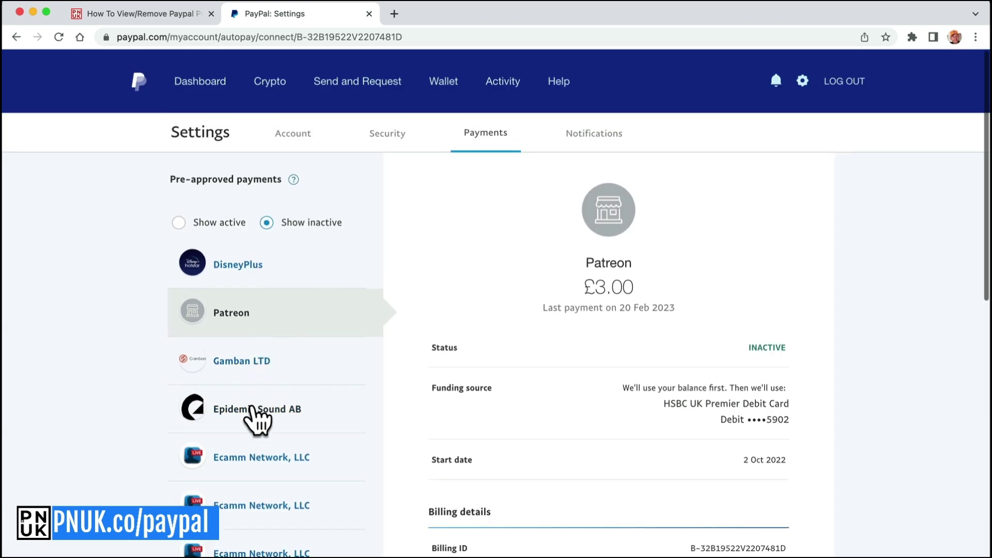
left_click(180, 223)
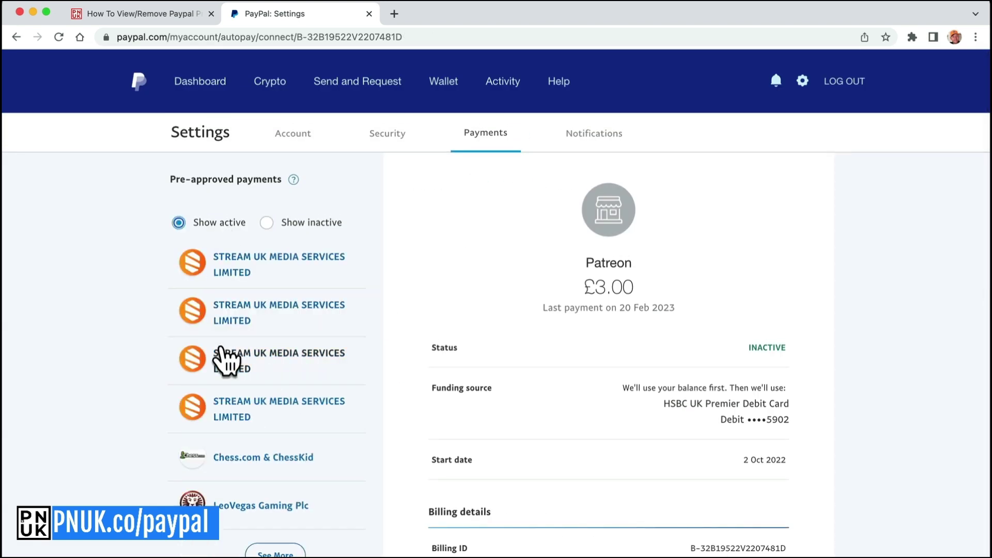
left_click(243, 506)
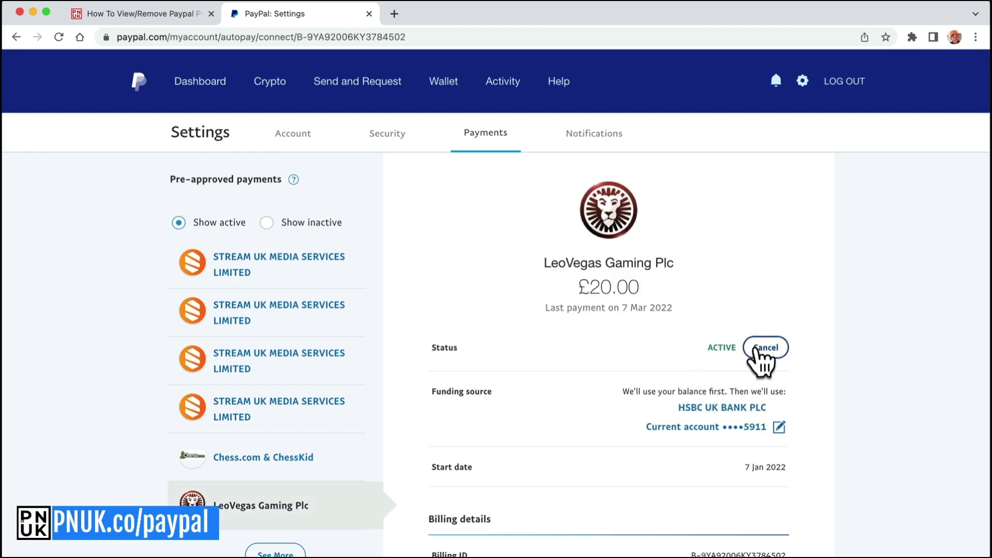
left_click(765, 347)
left_click(511, 405)
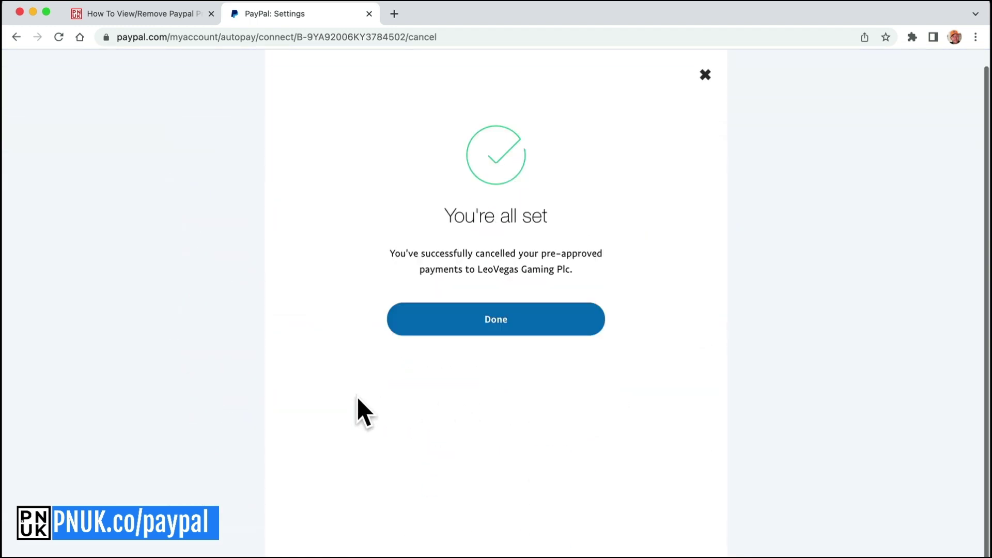
left_click(430, 324)
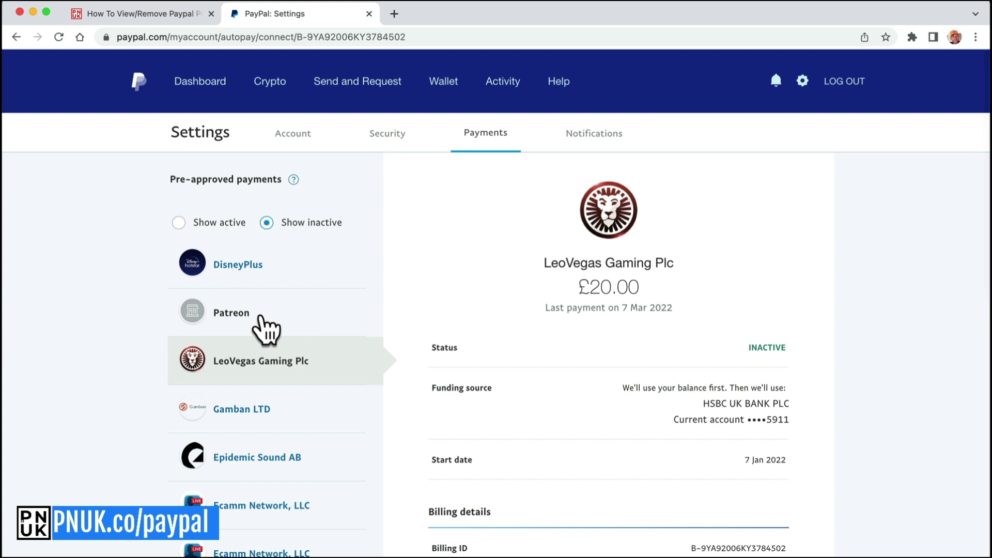
Cancel the first STREAM UK MEDIA SERVICES LIMITED agreement (£140.00)
left_click(212, 223)
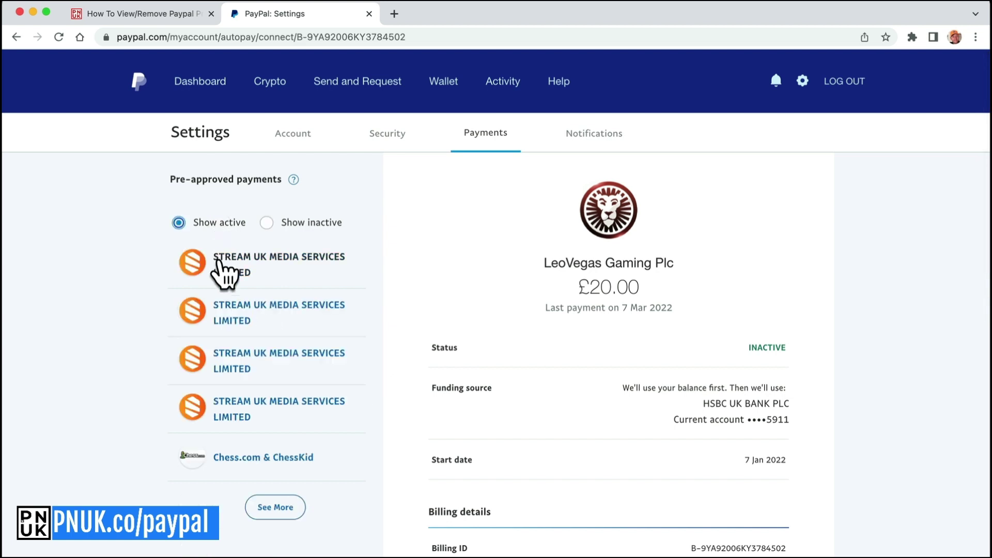
left_click(280, 279)
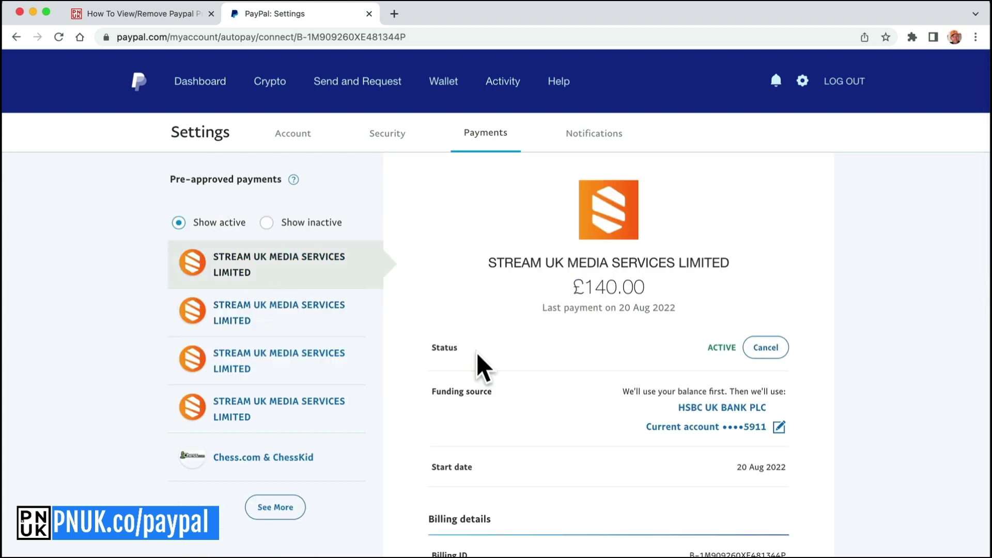
left_click(766, 348)
left_click(527, 422)
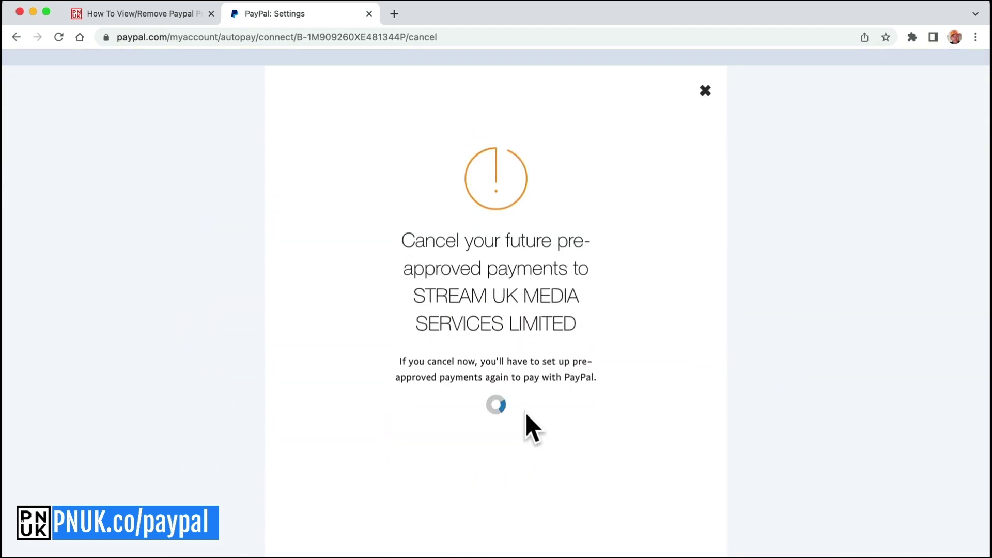
left_click(406, 341)
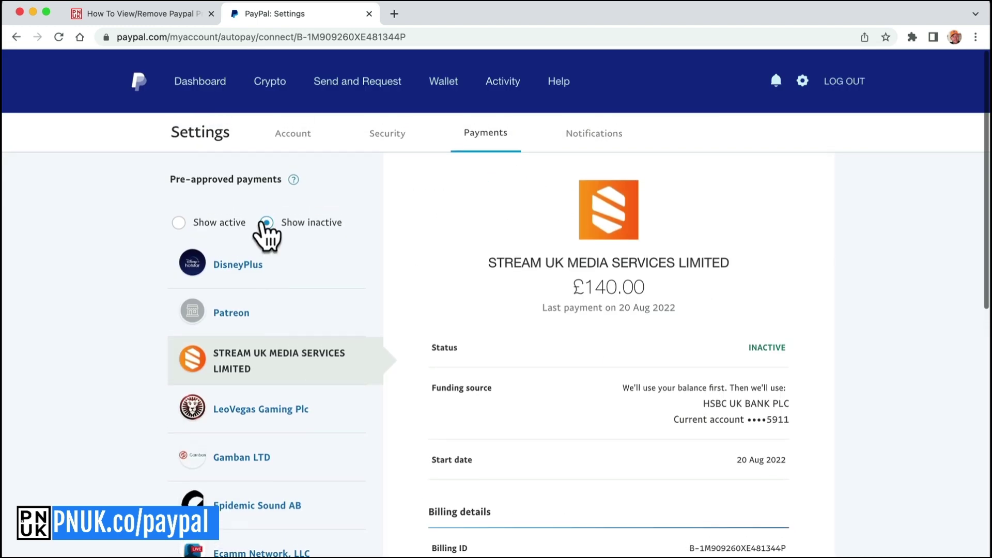
Cancel the £47.99 Chess.com & ChessKid pre-approved payment
left_click(190, 229)
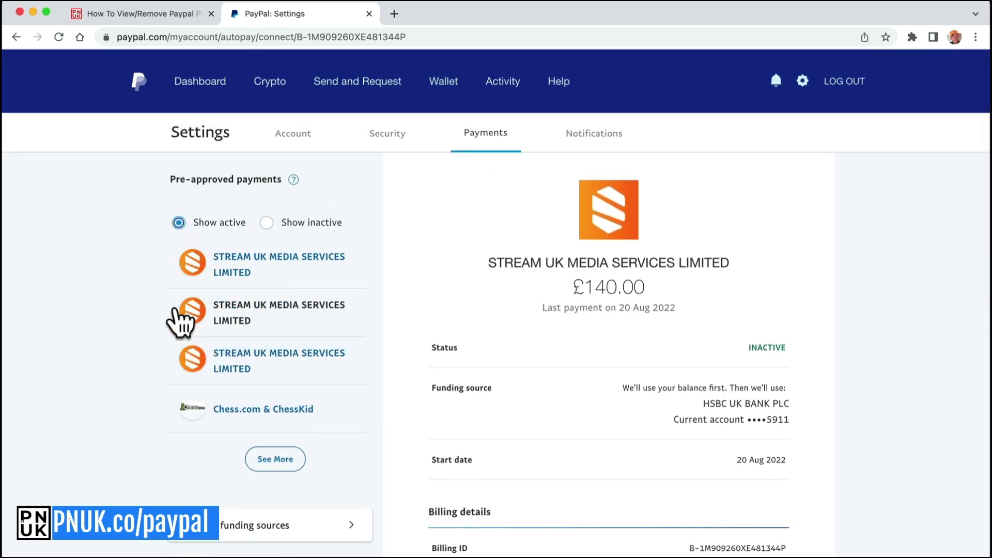
left_click(234, 414)
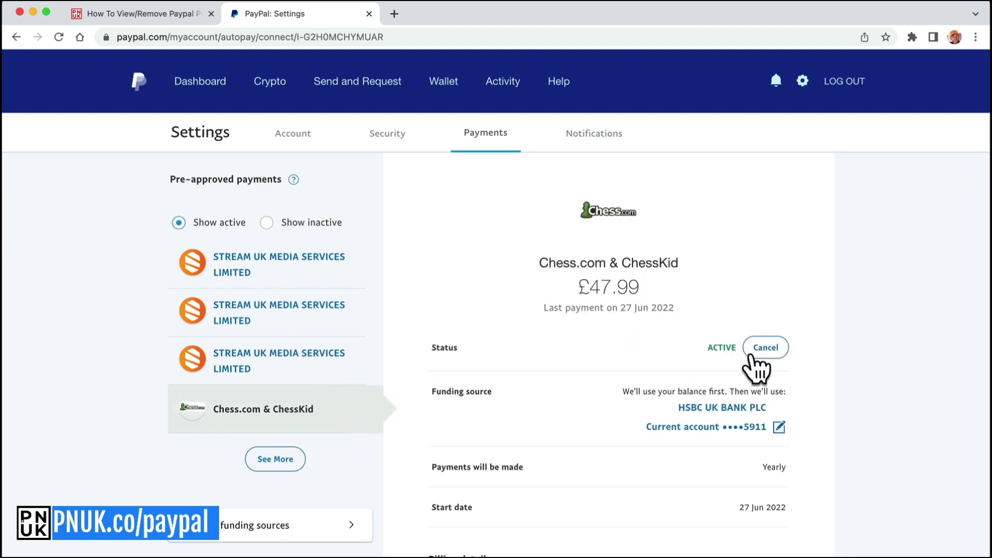
left_click(755, 357)
left_click(532, 505)
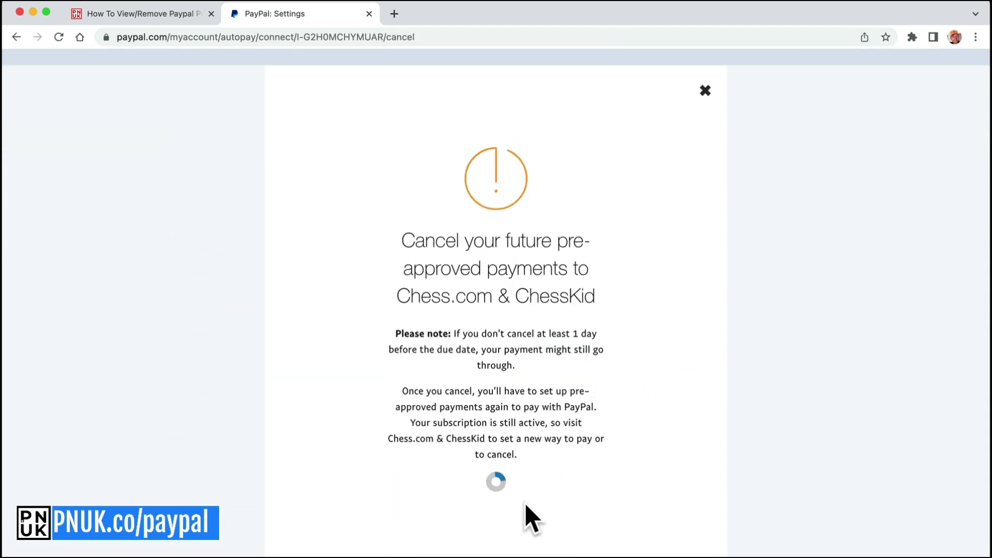
left_click(522, 378)
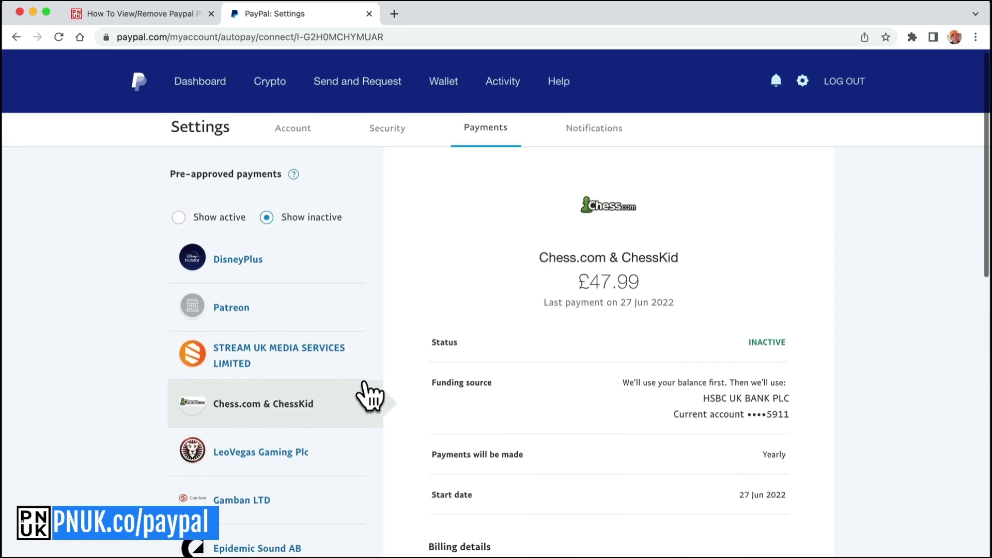
Cancel the £7.00 STREAM UK pre-approved payment
left_click(223, 223)
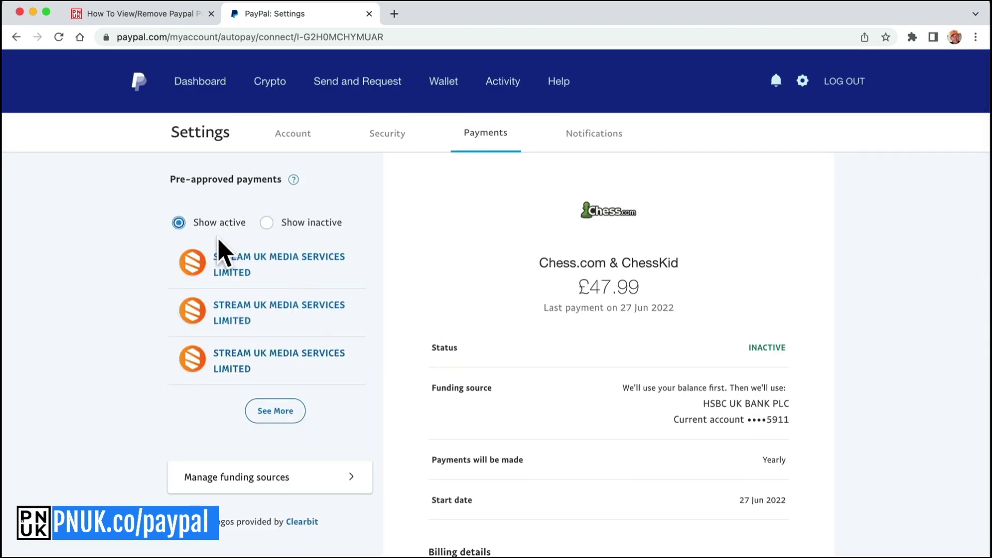
left_click(277, 373)
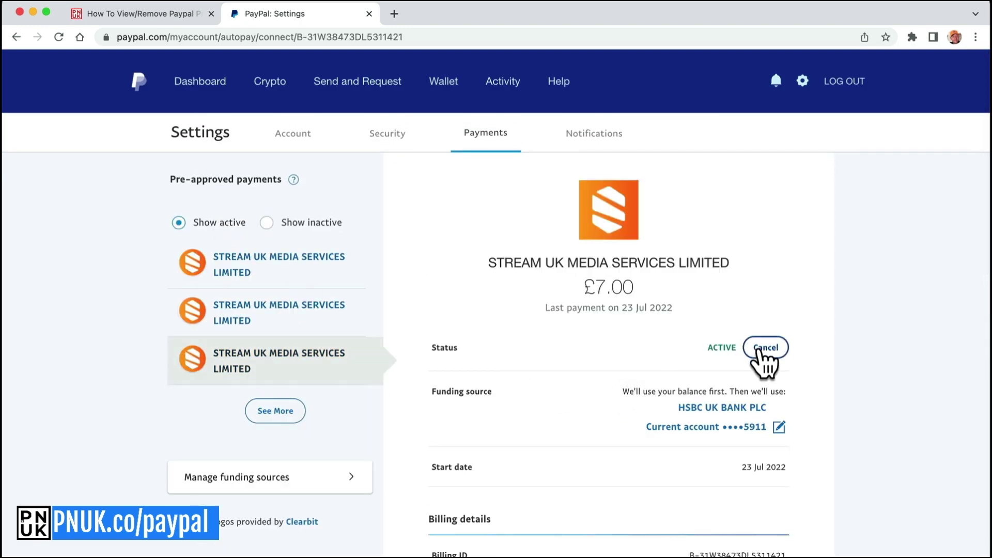
left_click(760, 349)
left_click(473, 426)
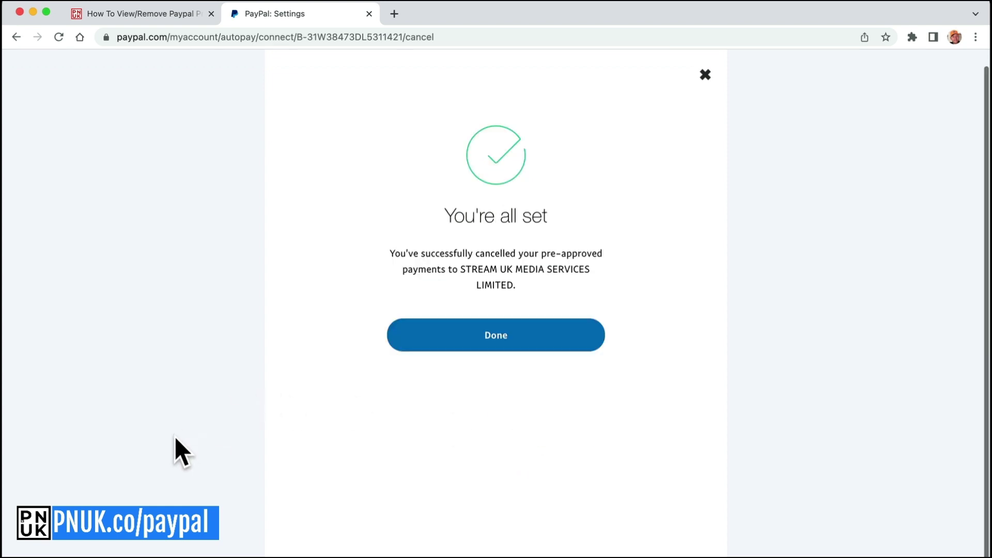
left_click(398, 335)
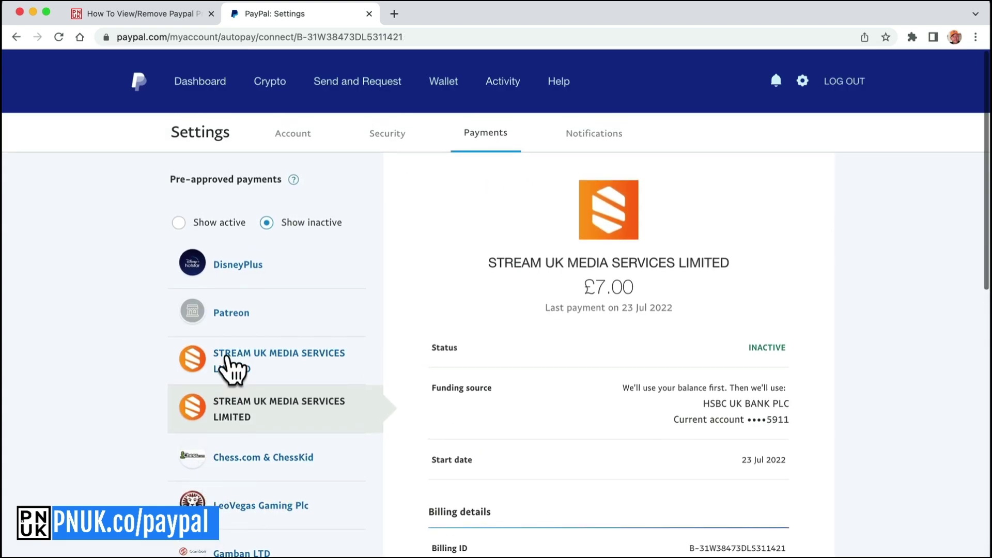
Cancel the £45.00 STREAM UK pre-approved payment
left_click(228, 226)
left_click(258, 368)
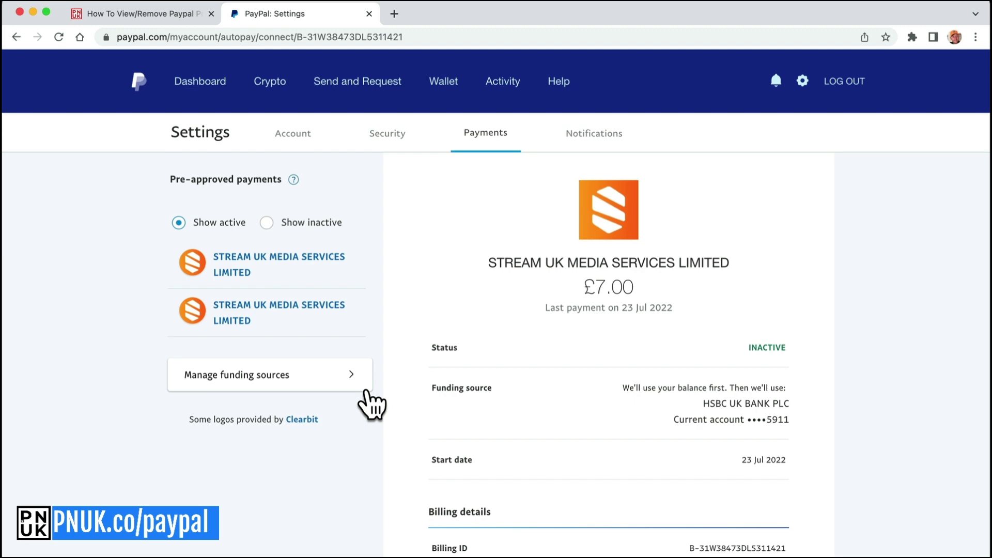
left_click(264, 313)
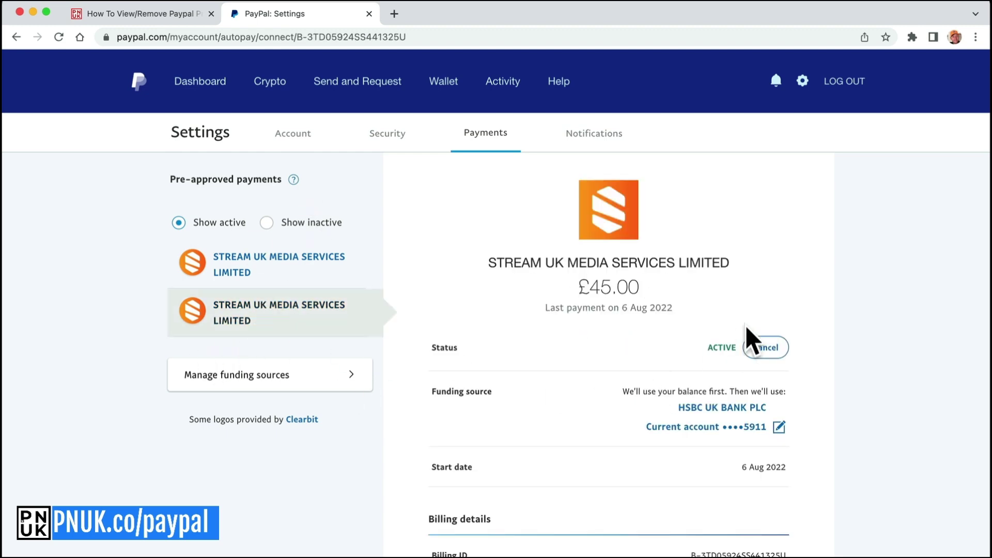
left_click(757, 342)
left_click(461, 434)
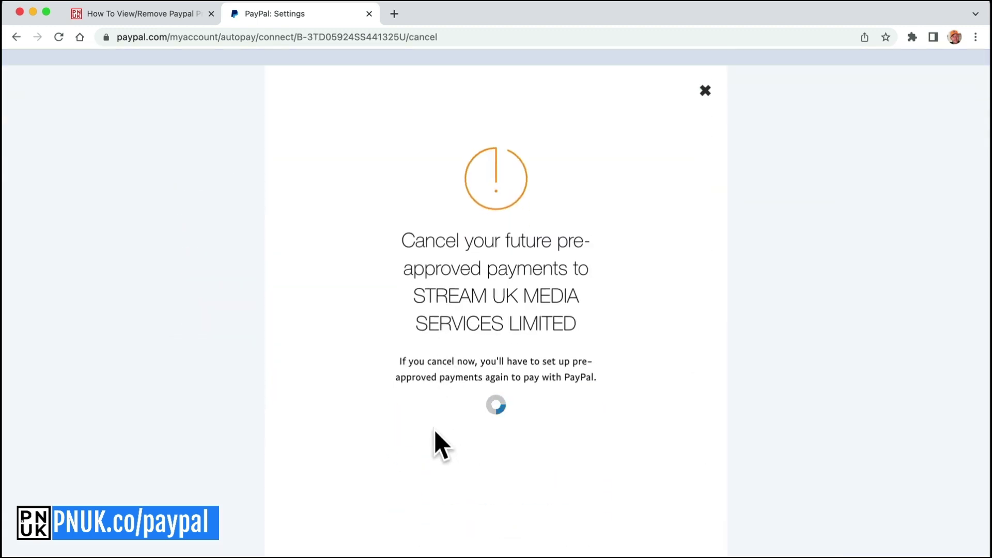
left_click(424, 346)
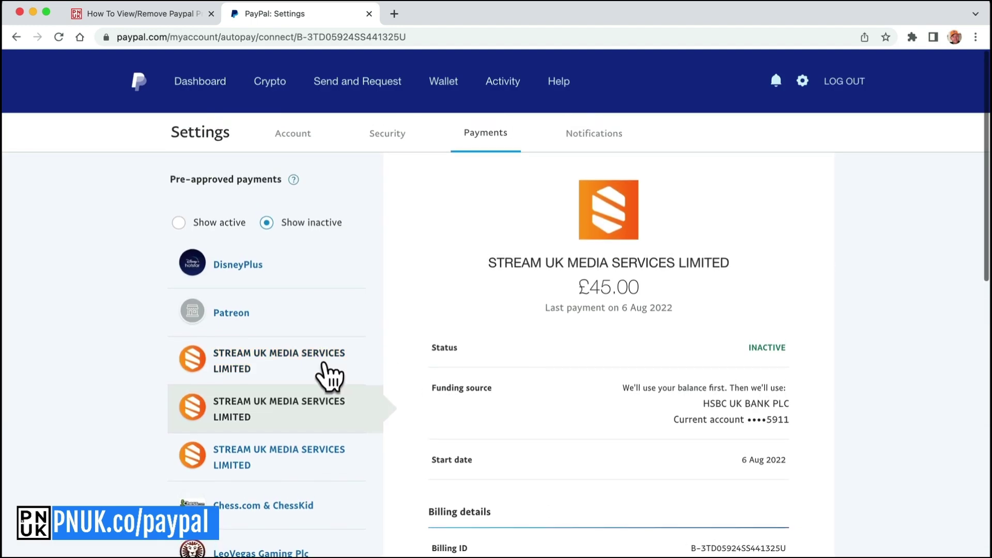
Cancel the £10.00 STREAM UK payment and confirm no active pre-approved payments remain
left_click(221, 223)
left_click(233, 281)
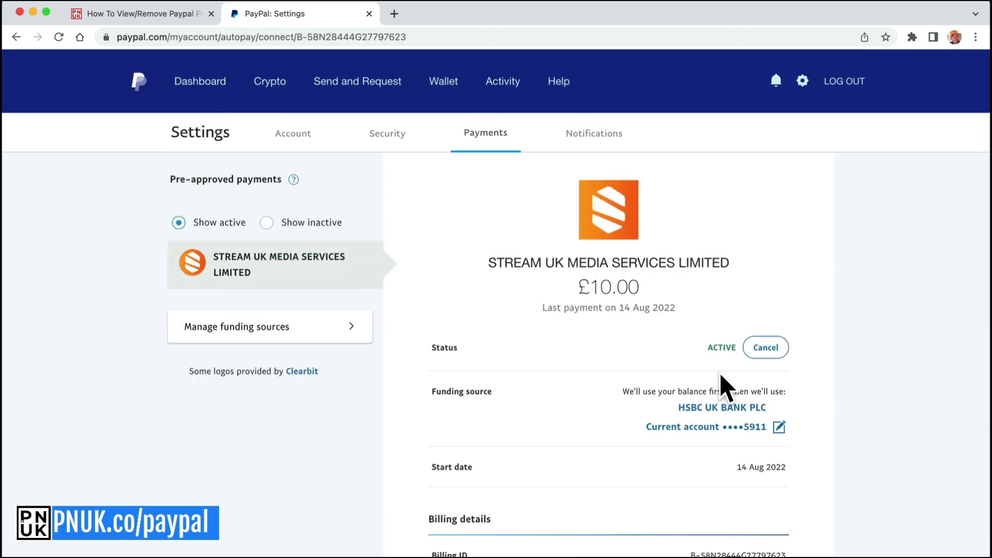
left_click(765, 347)
left_click(496, 427)
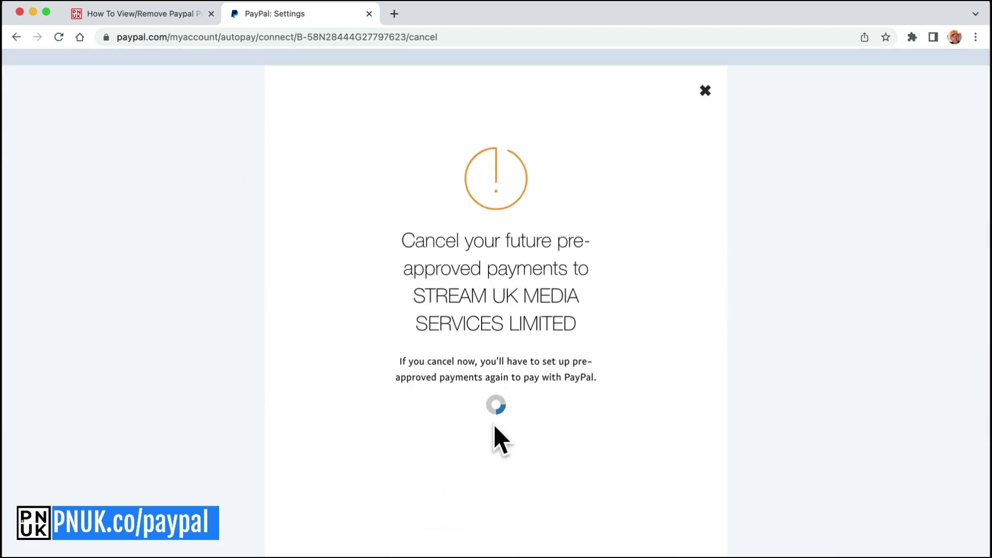
left_click(497, 349)
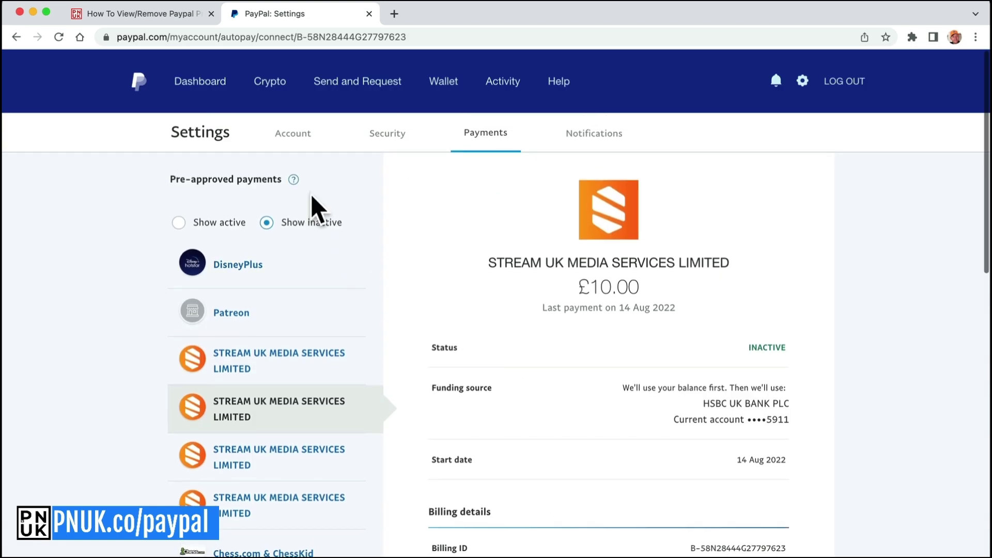
left_click(190, 222)
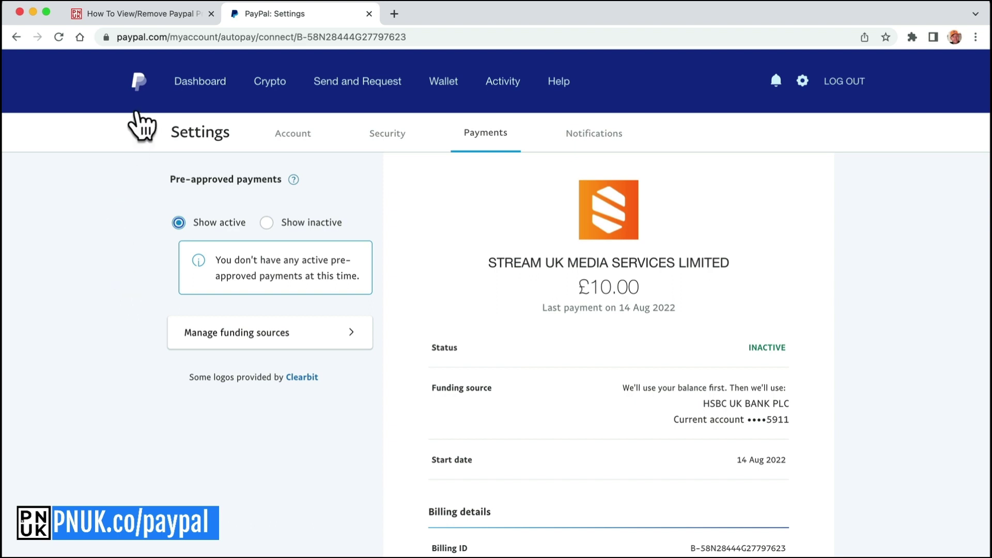
Return to the PayPal home page and go to Settings > Payments > Manage Automatic Payments
left_click(136, 90)
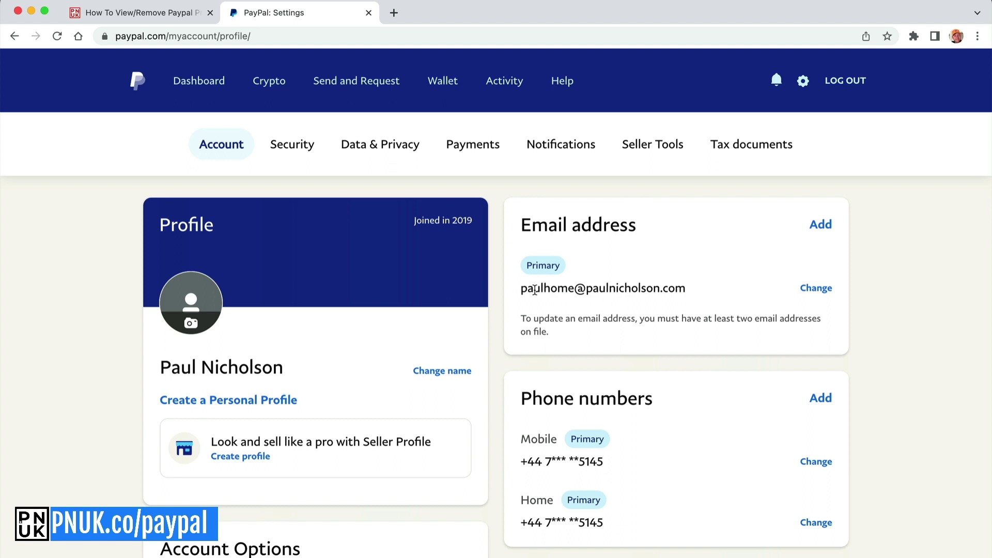
left_click(471, 145)
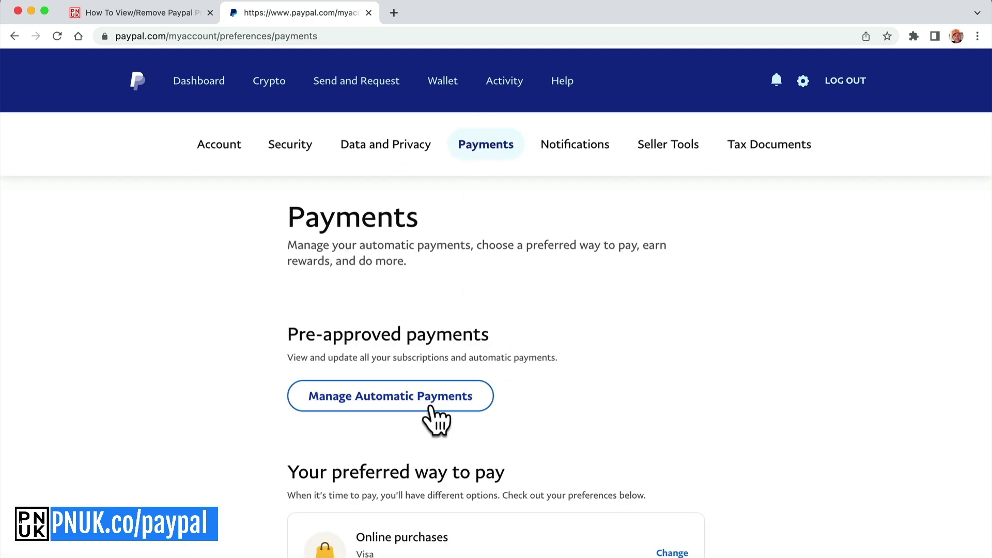
left_click(388, 393)
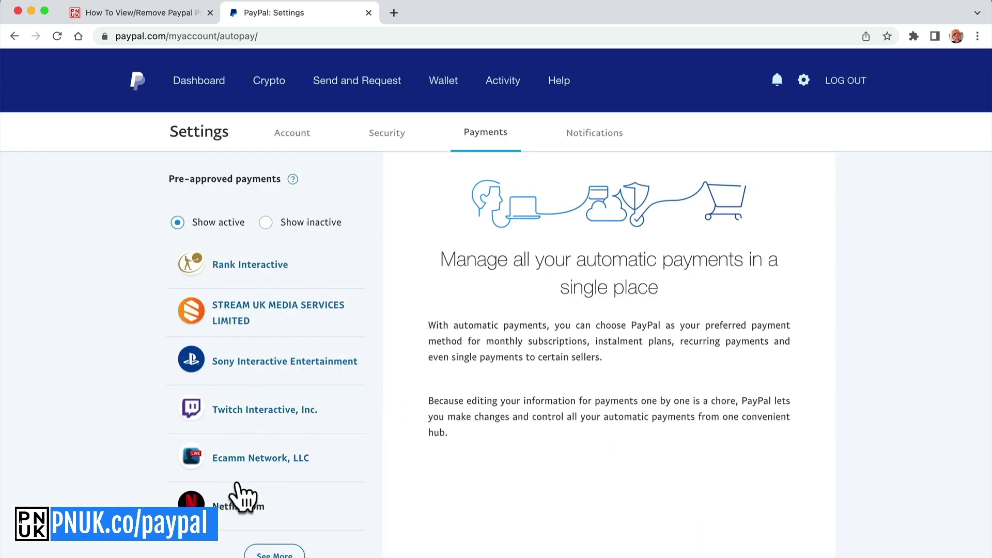
Cancel the Rank Interactive pre-approved payment
left_click(303, 271)
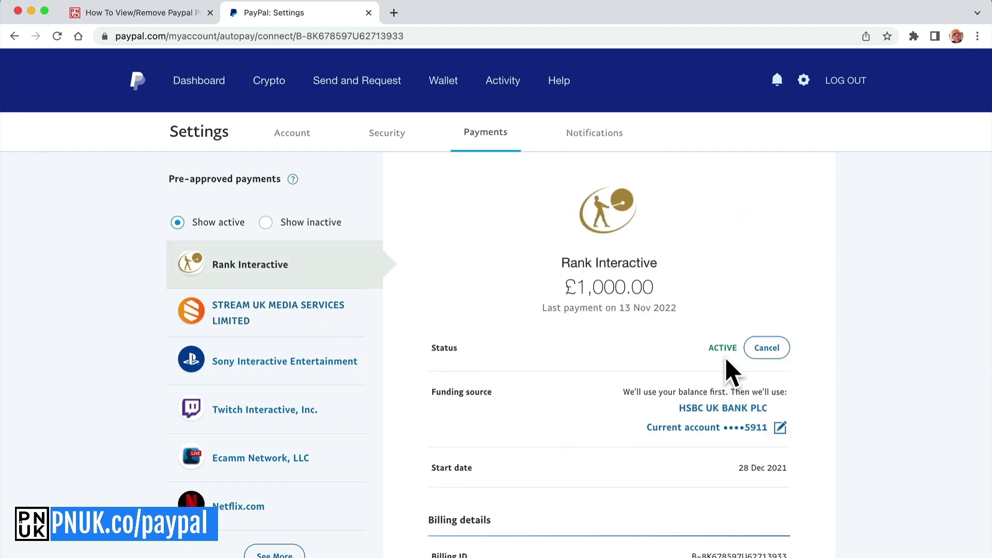
left_click(764, 349)
left_click(568, 409)
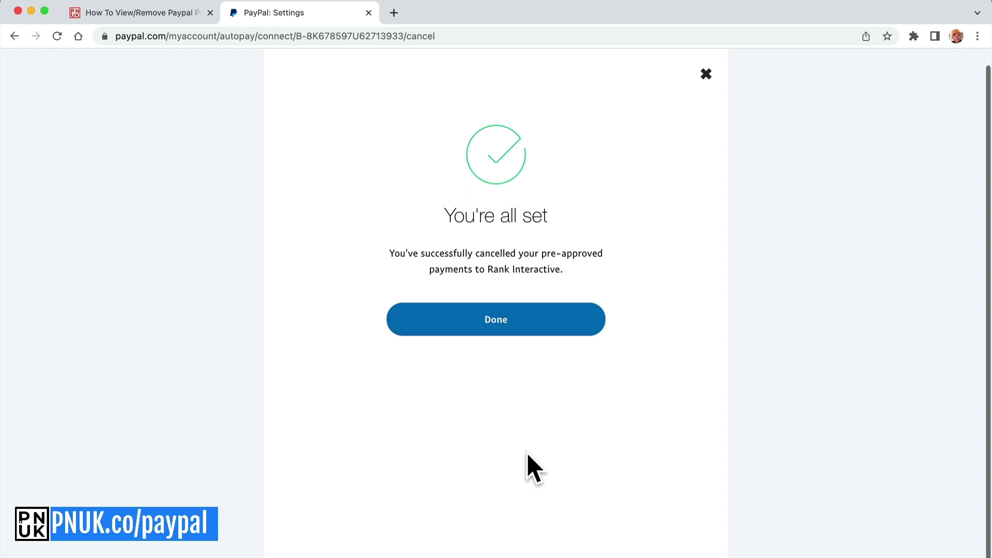
left_click(491, 325)
Cancel the £4.50 STREAM UK pre-approved payment
left_click(177, 222)
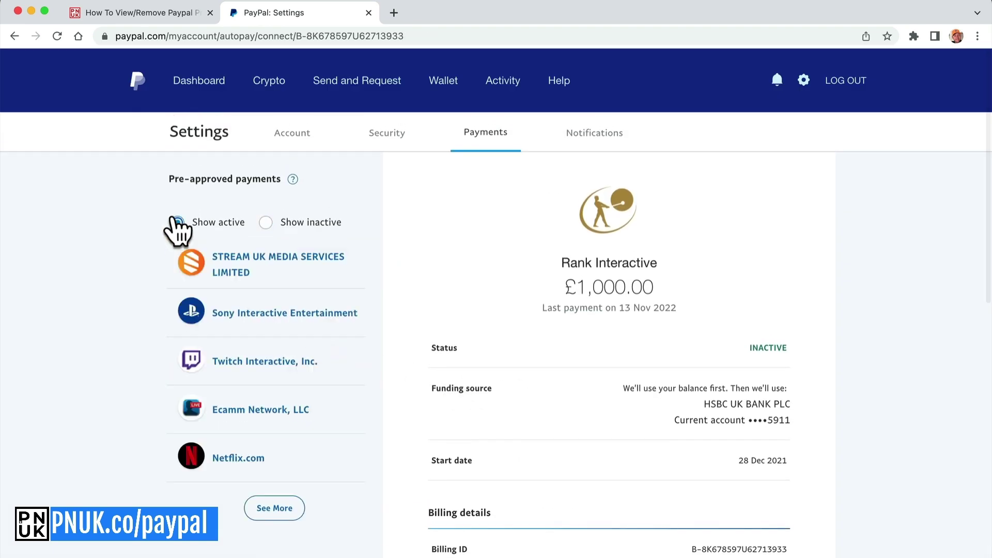
left_click(217, 277)
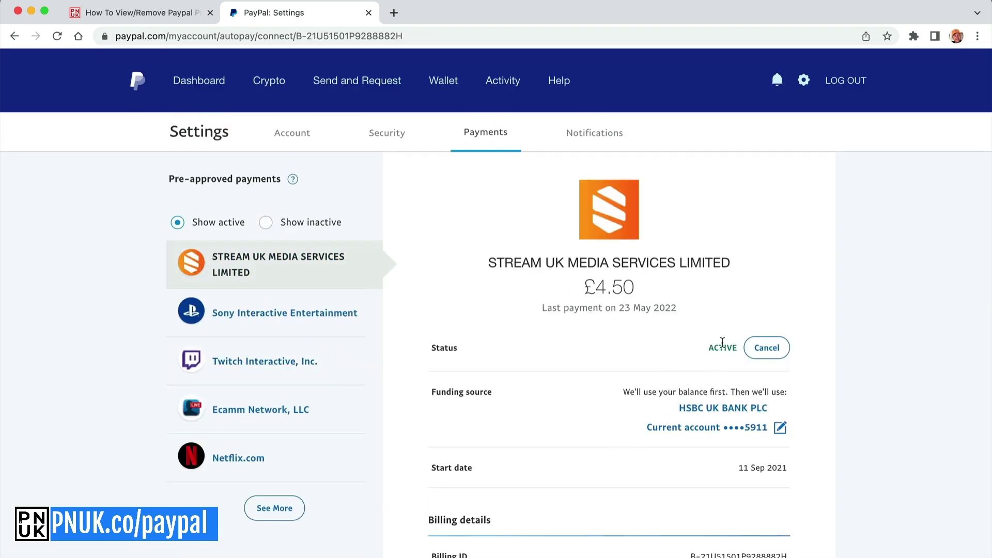
left_click(766, 348)
left_click(501, 432)
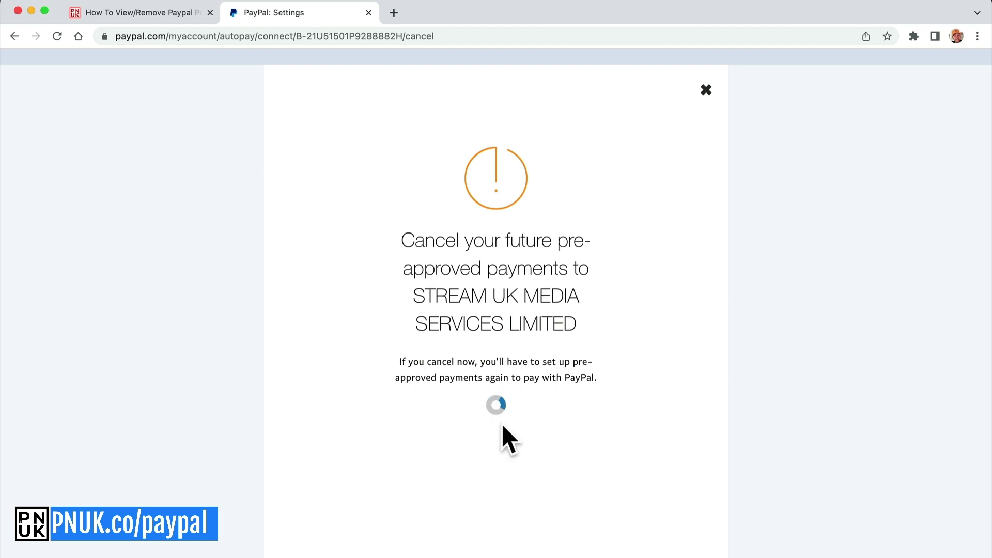
left_click(458, 336)
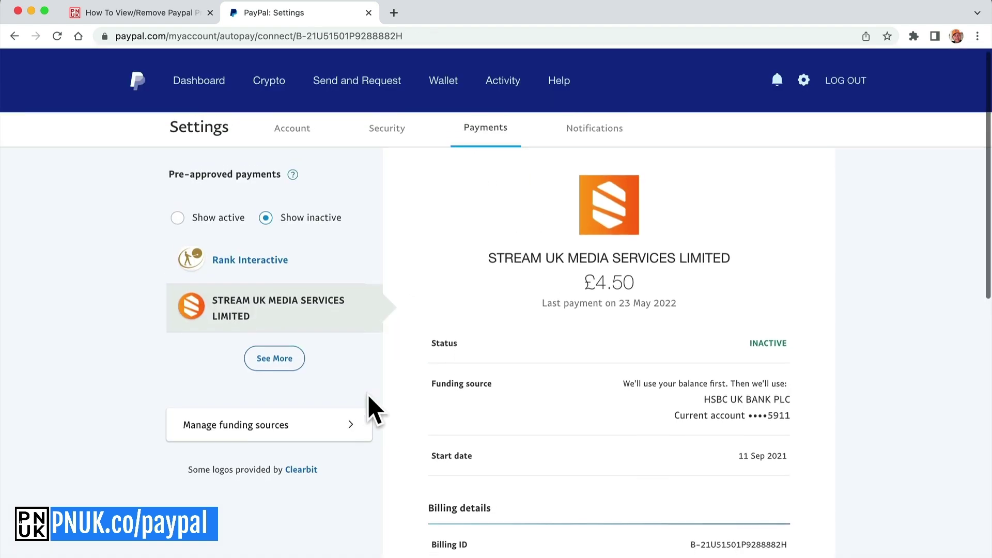
Cancel the Ecamm Network, LLC pre-approved payment and review the inactive STREAM UK one
left_click(178, 223)
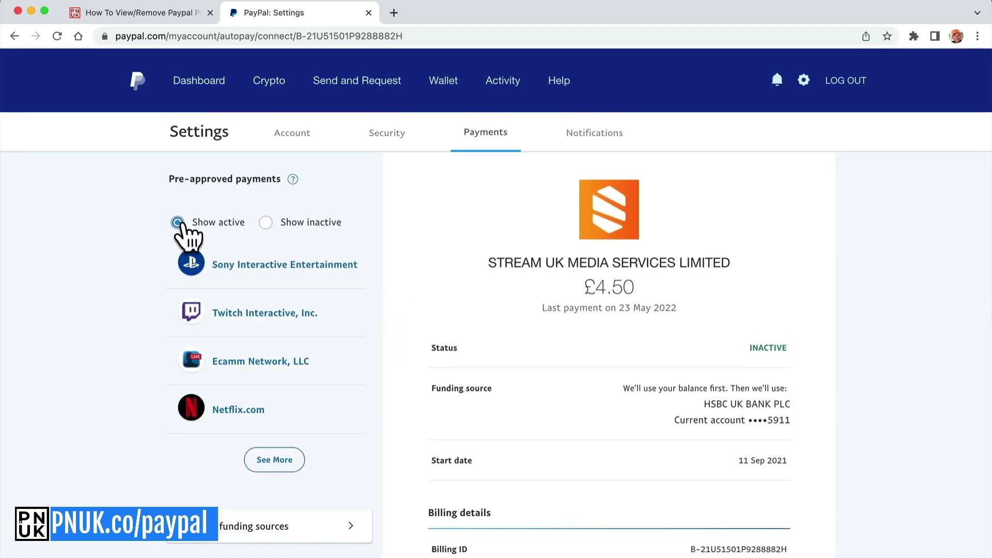
left_click(262, 362)
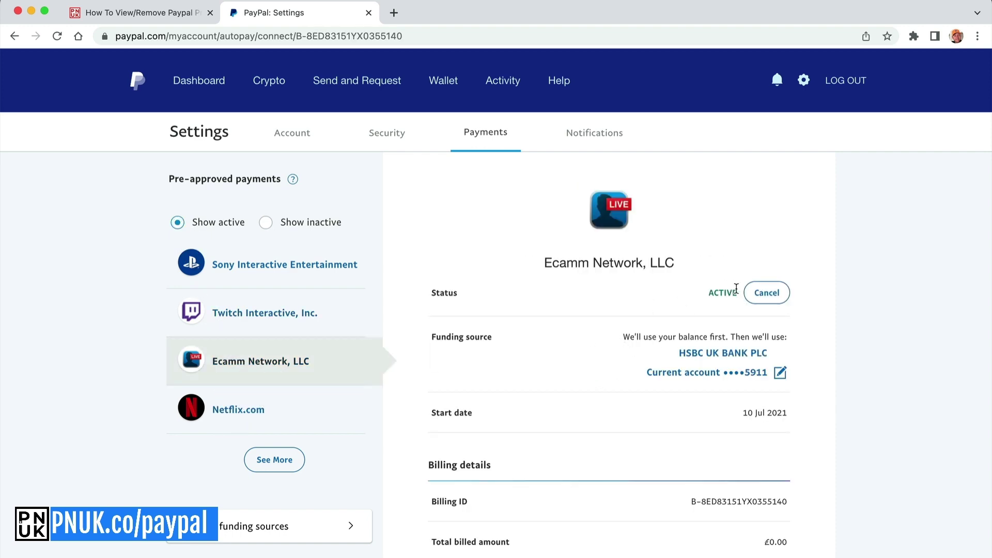
left_click(765, 290)
left_click(478, 404)
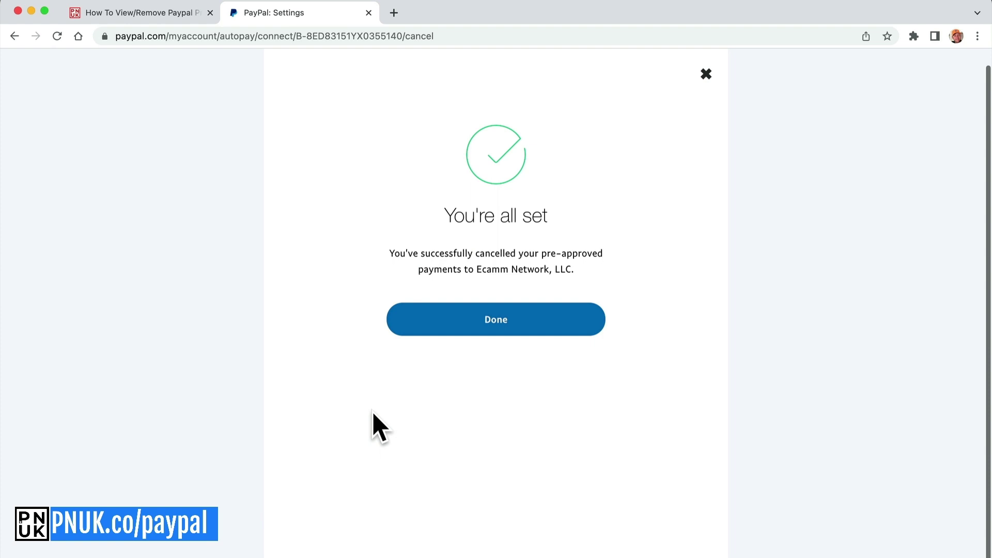
left_click(440, 326)
left_click(265, 323)
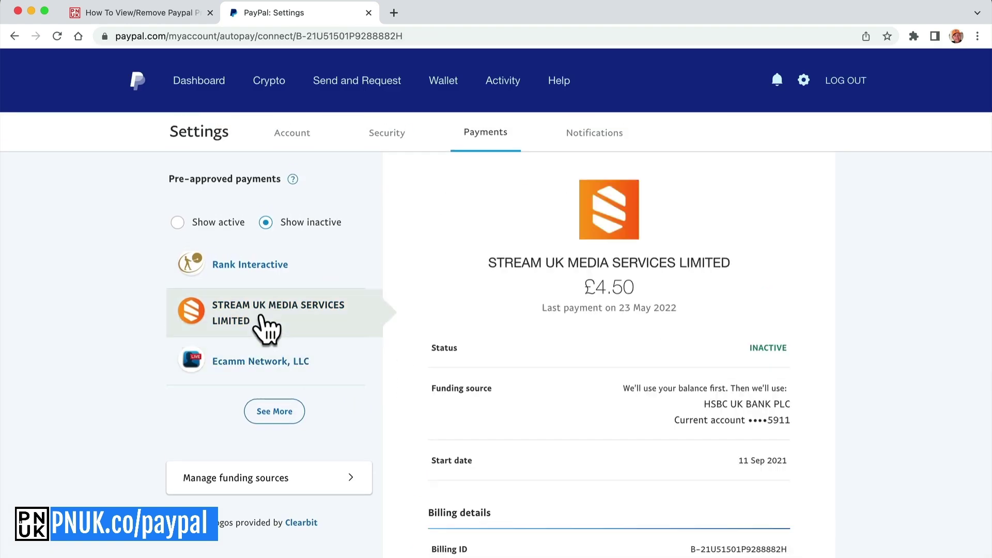
Cancel the Twitch Interactive, Inc. pre-approved payment
left_click(187, 223)
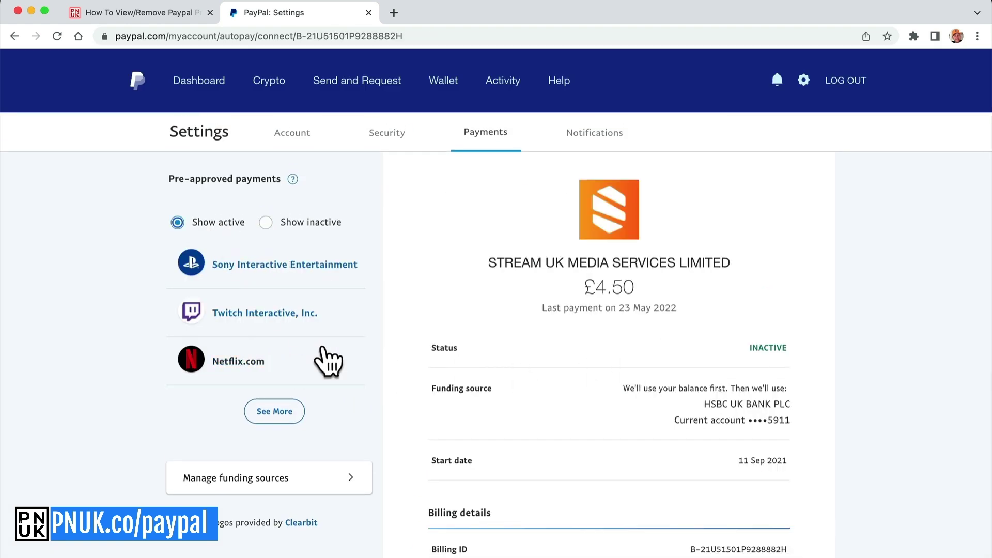
left_click(278, 321)
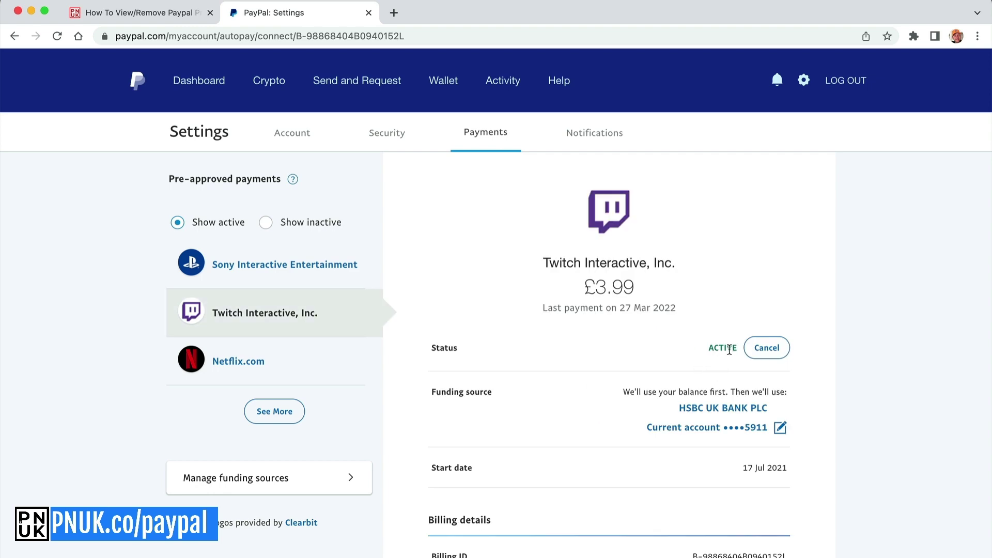
left_click(767, 347)
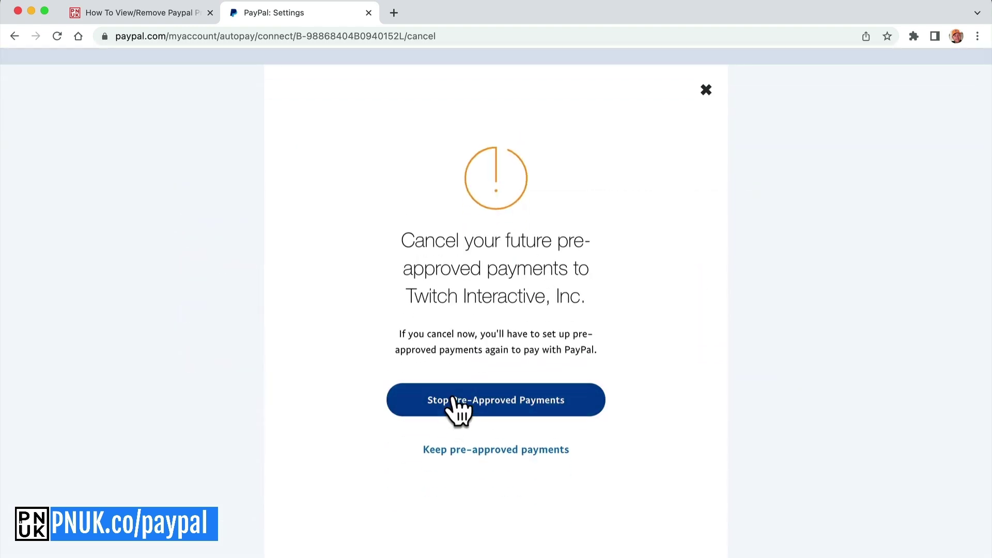
left_click(458, 402)
left_click(403, 323)
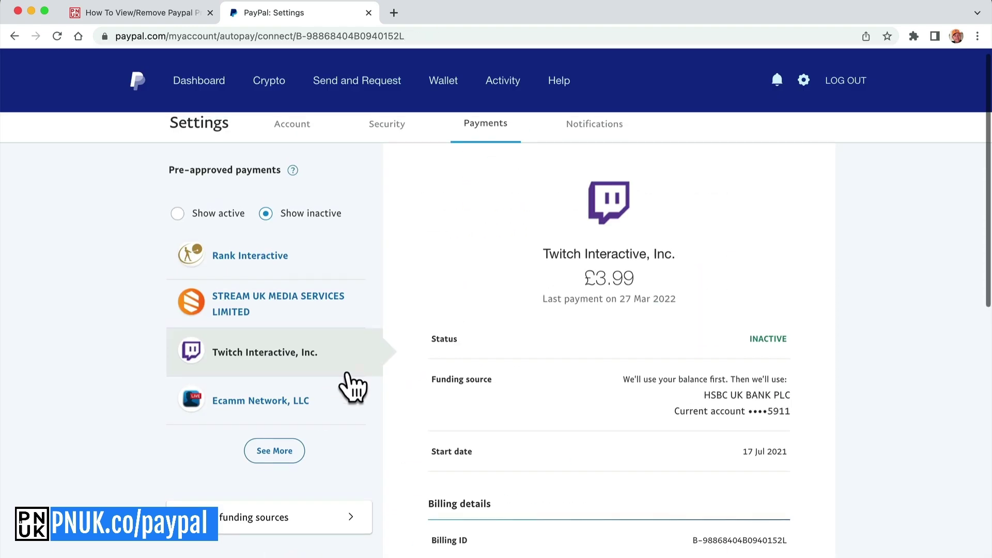
Cancel the Sony Interactive Entertainment payment, leaving only Netflix.com active
left_click(199, 223)
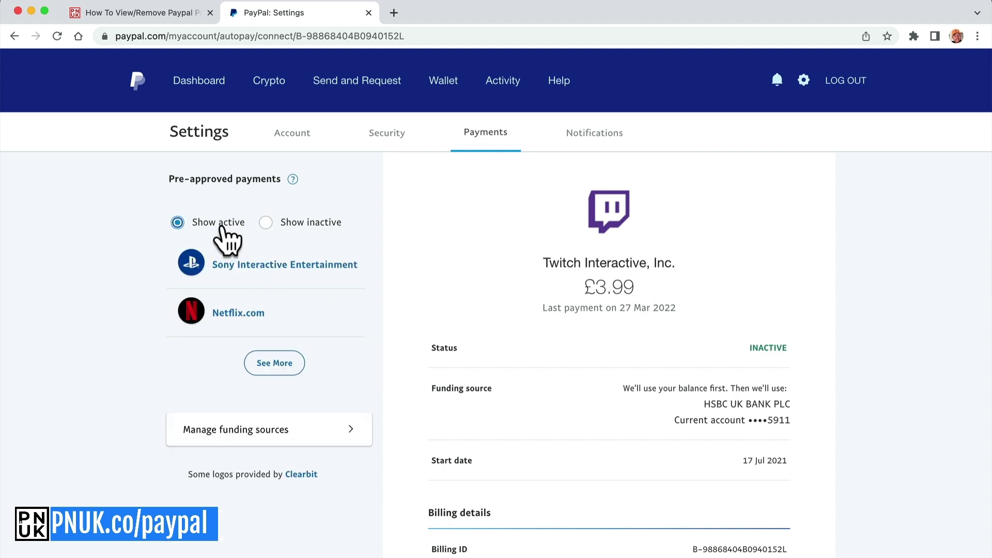
left_click(277, 265)
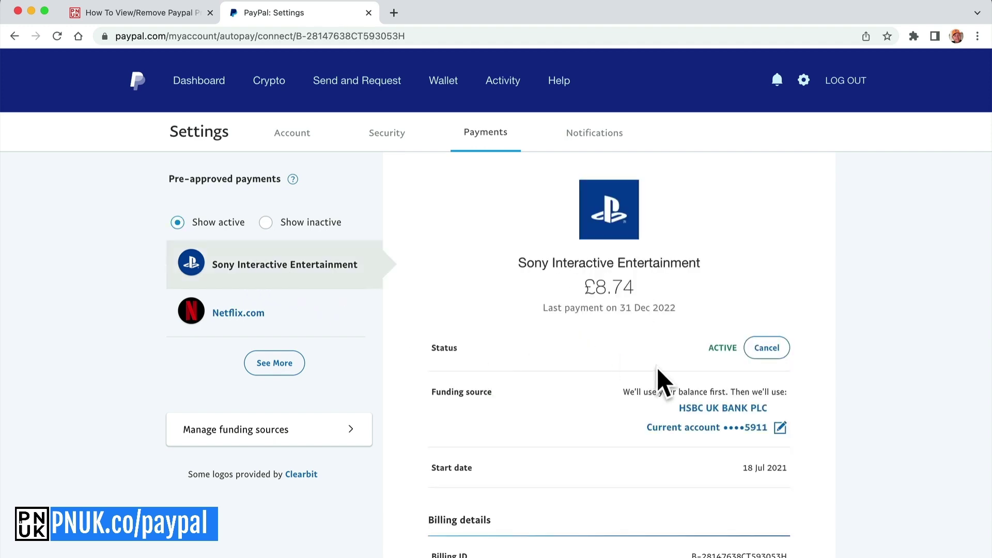
left_click(749, 352)
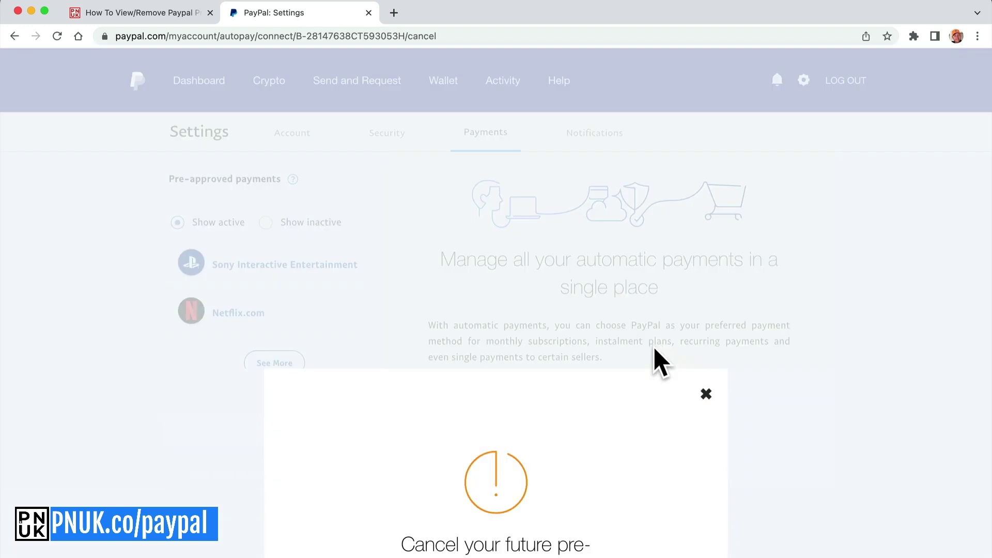
left_click(515, 416)
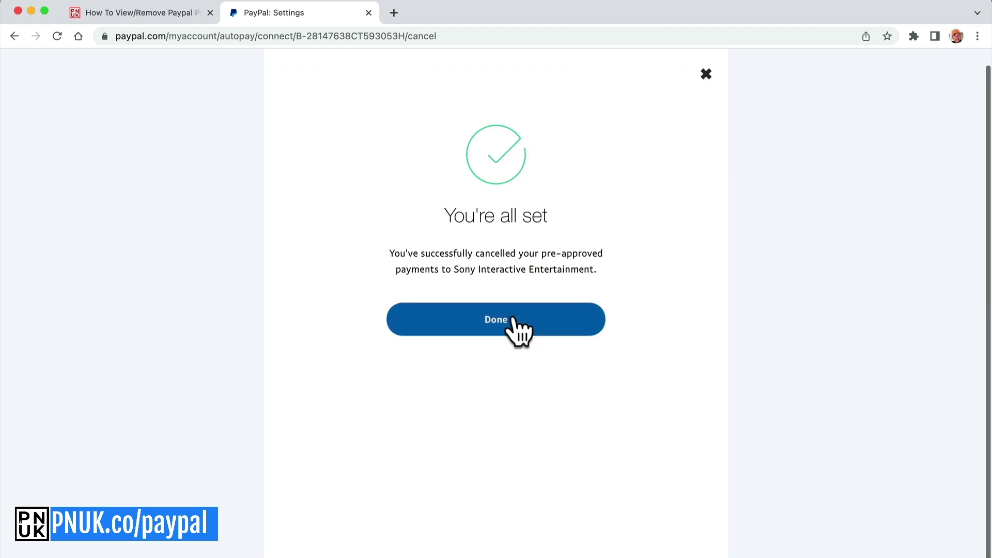
left_click(513, 320)
left_click(178, 222)
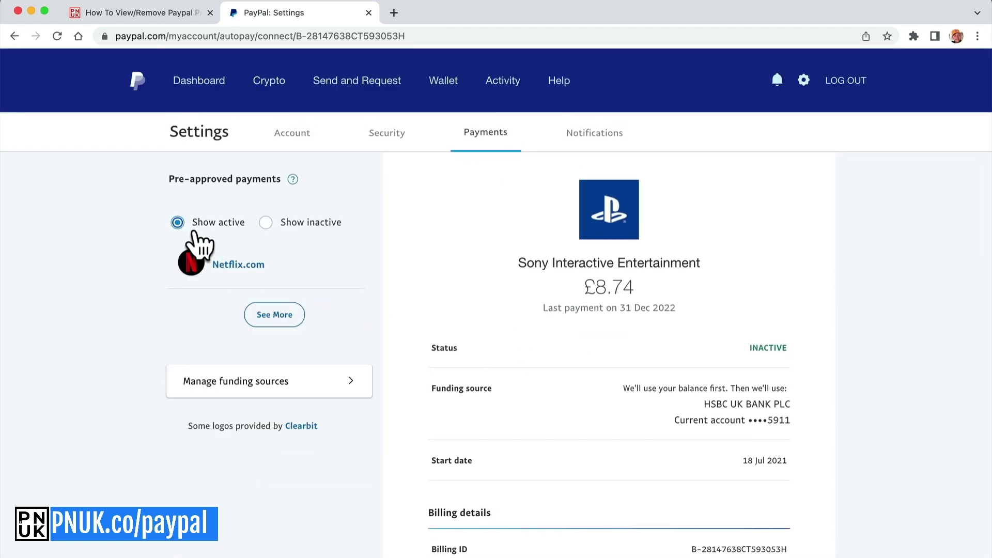
From the dashboard, reach Manage Automatic Payments via the gear icon and Payments tab
left_click(143, 91)
left_click(804, 82)
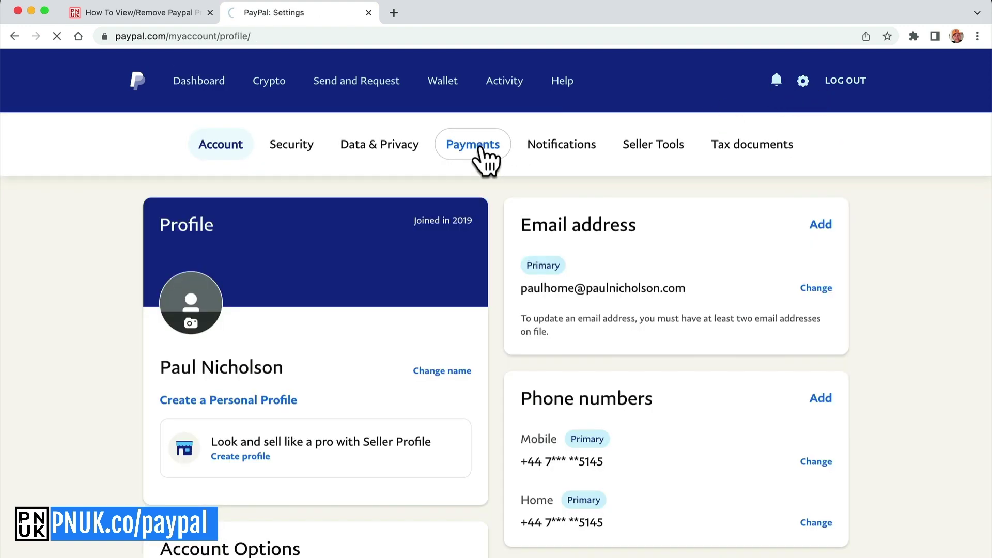
left_click(478, 145)
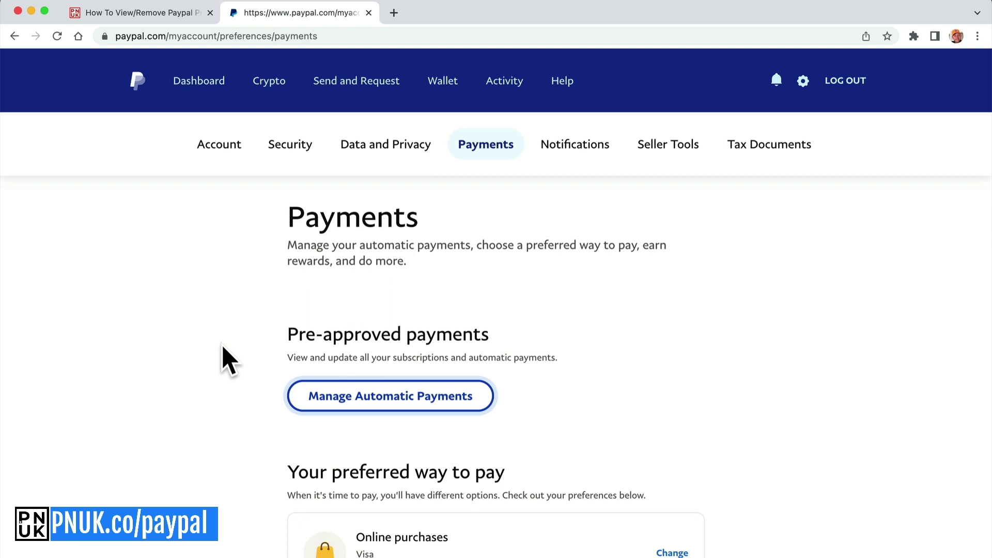
left_click(346, 401)
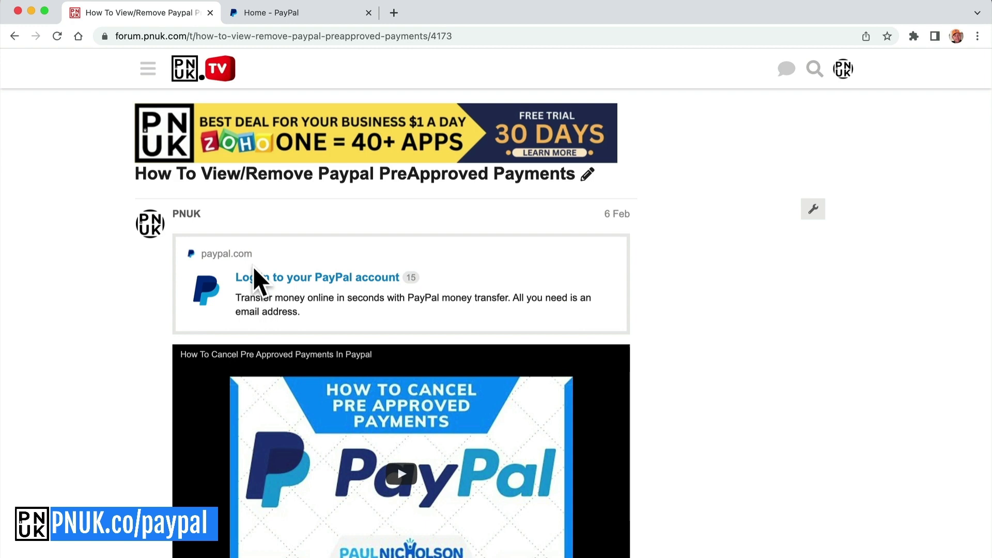
On the business account, go to Account settings > Money, banks and cards > Manage pre-approved payments
left_click(280, 282)
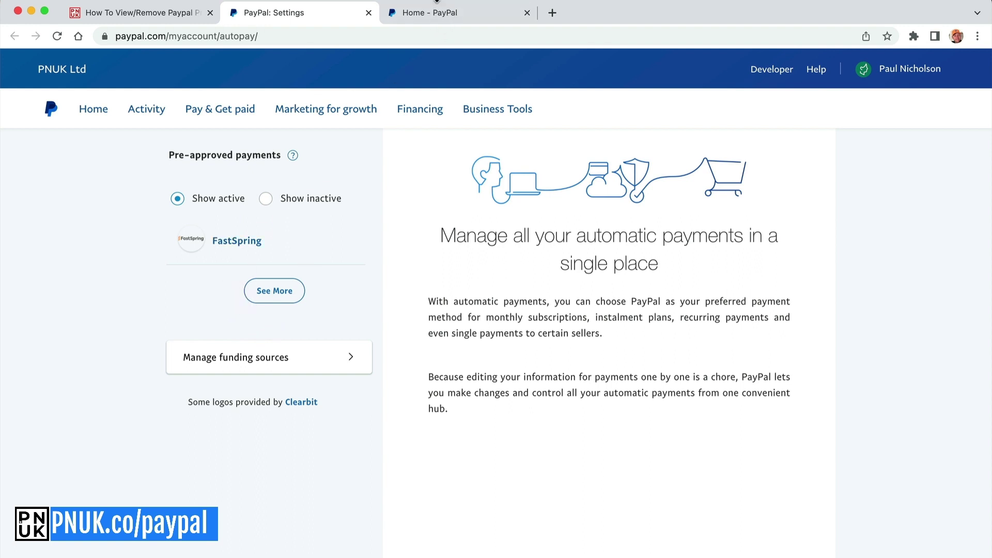
left_click(423, 13)
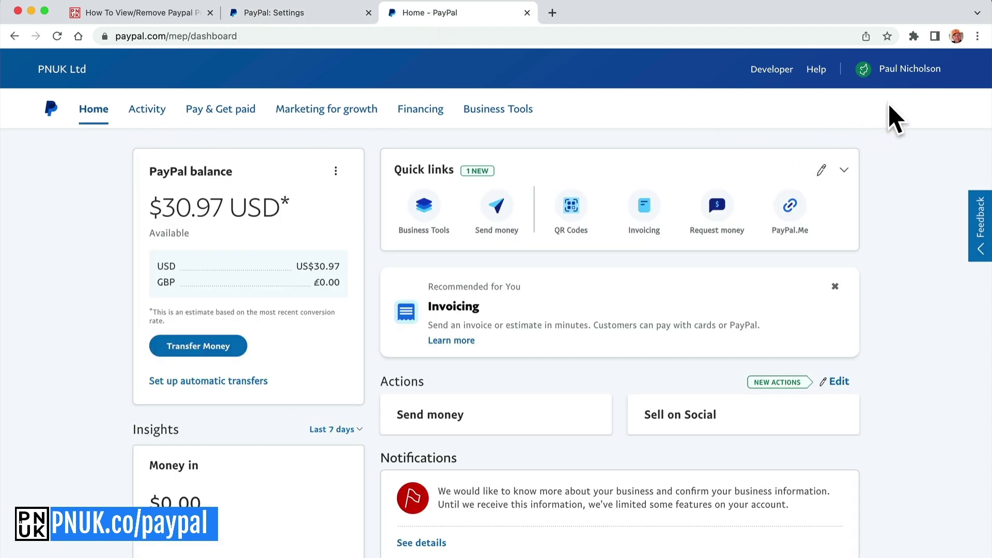
left_click(897, 69)
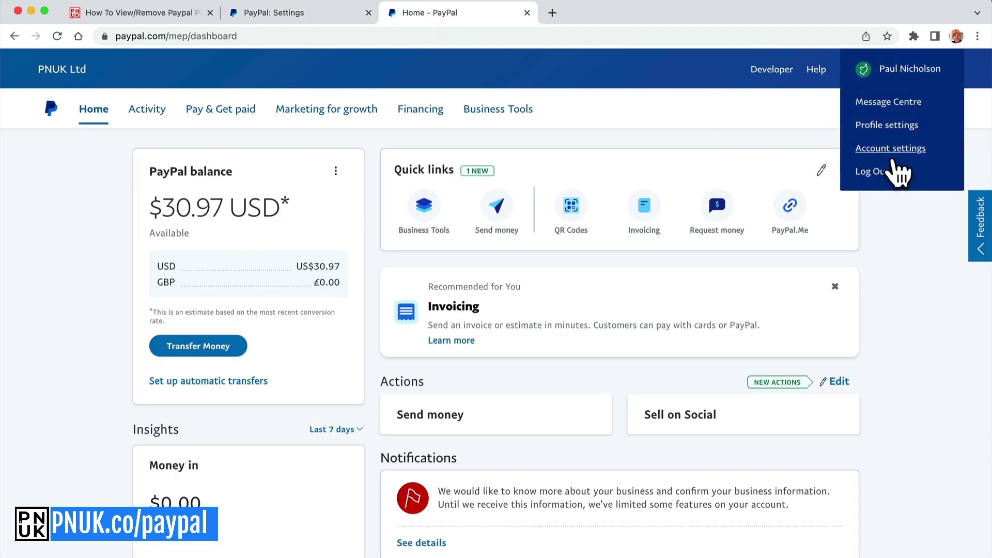
left_click(893, 151)
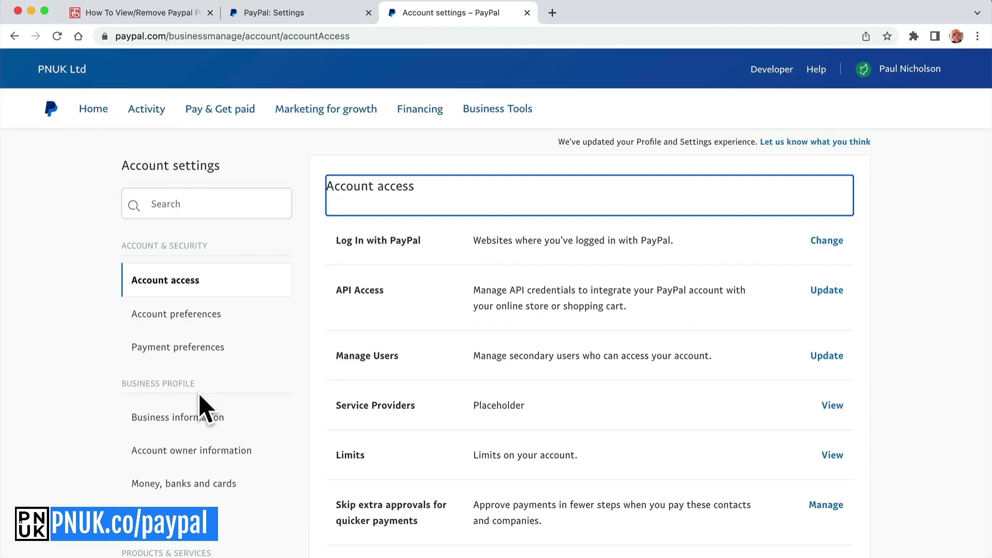
scroll(205, 406, "down", 3)
left_click(198, 413)
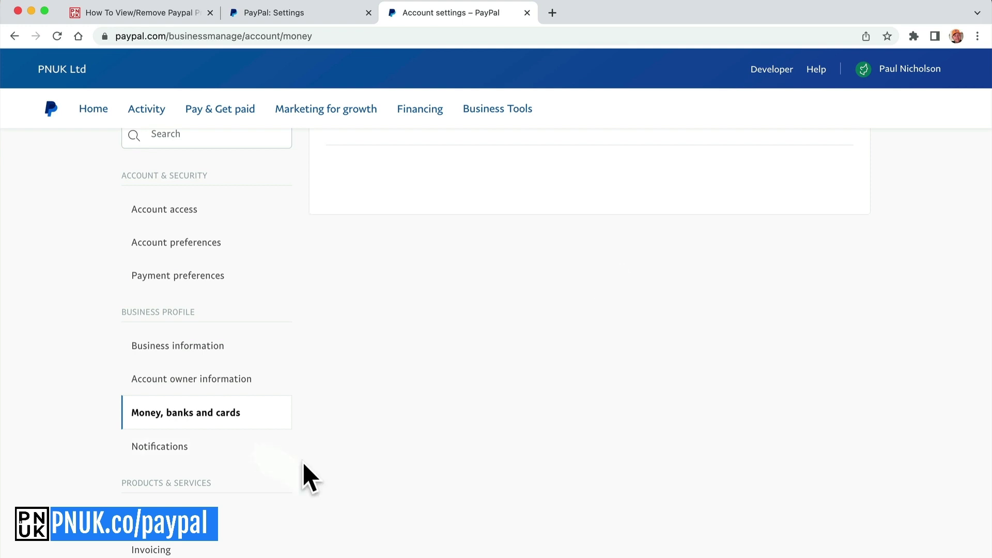
scroll(385, 523, "down", 5)
scroll(391, 538, "down", 9)
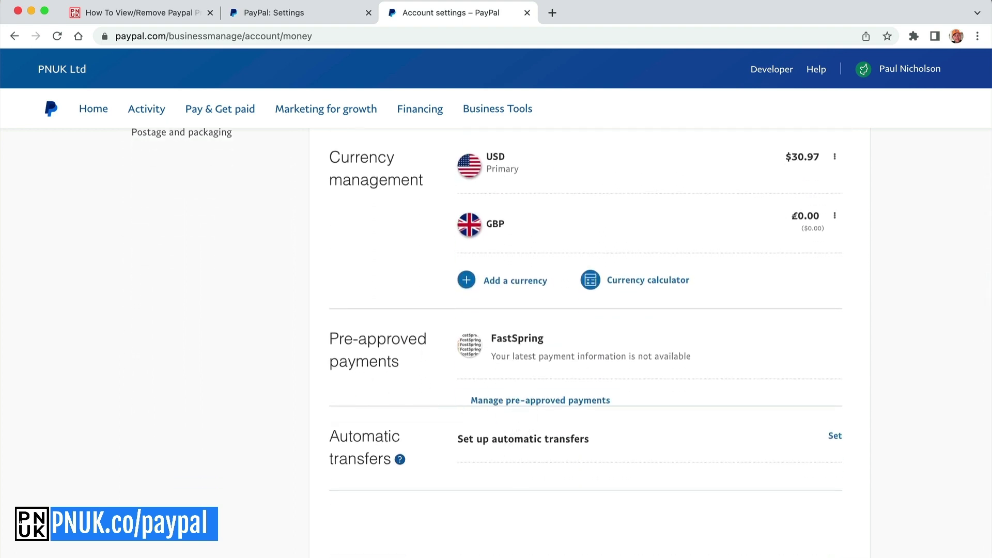
left_click(496, 402)
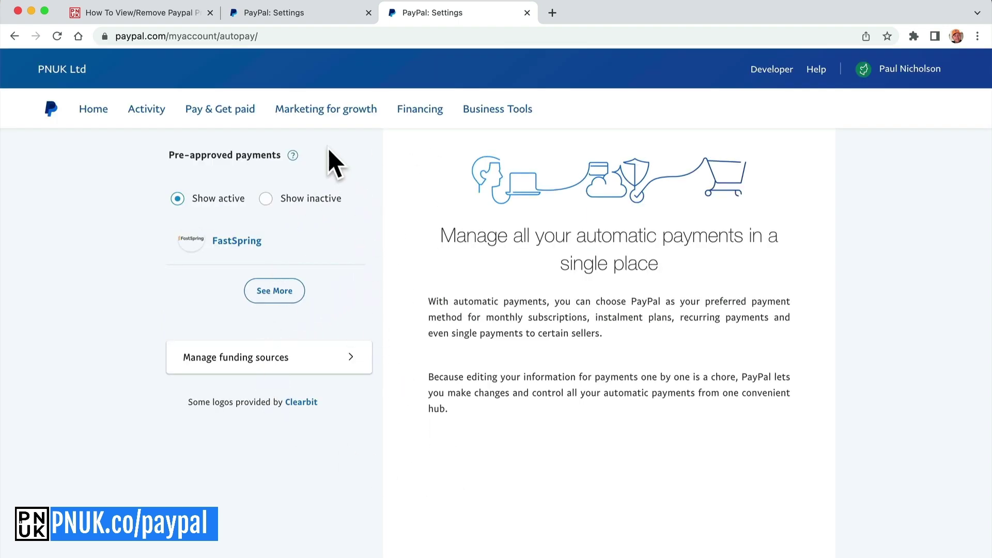
Cancel the FastSpring pre-approved payment and confirm no active ones remain
left_click(276, 252)
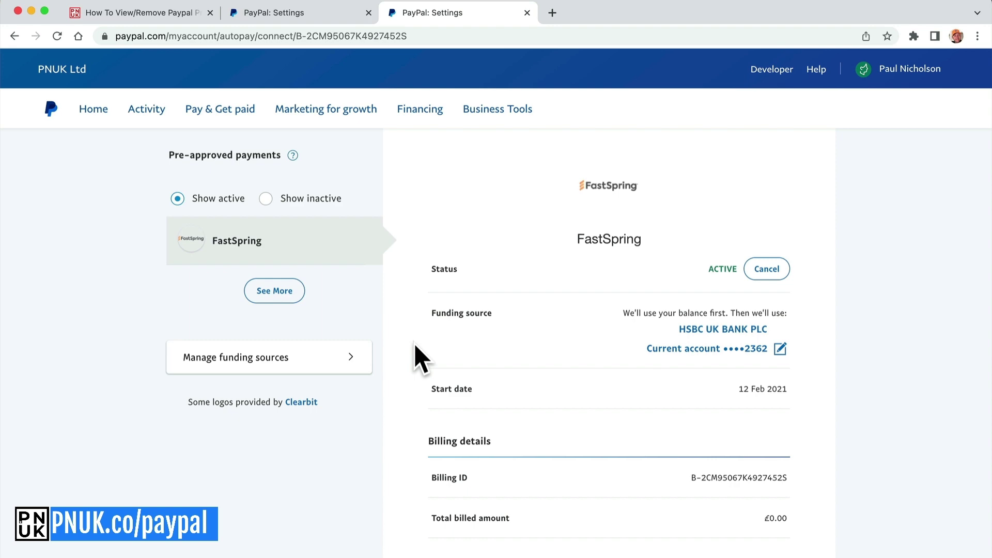
left_click(773, 268)
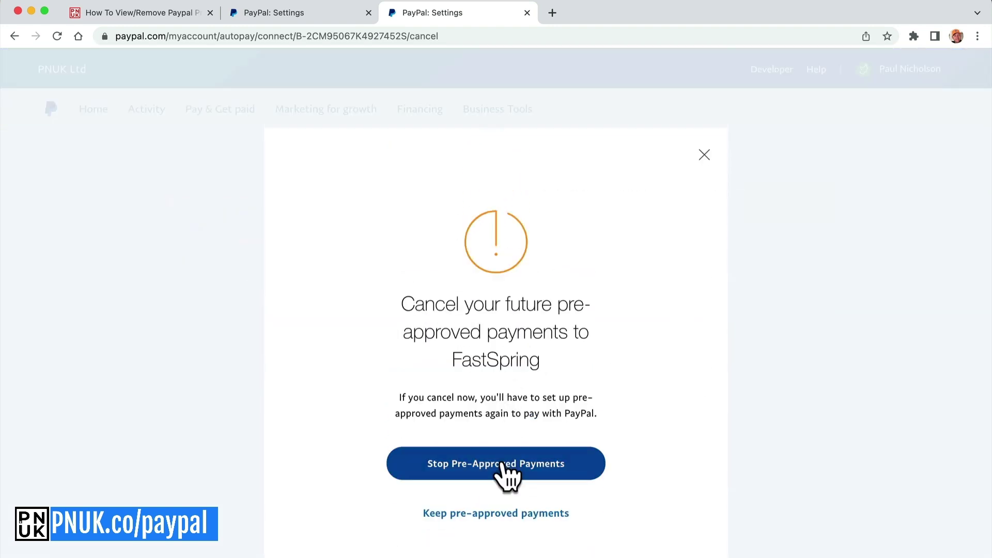
left_click(507, 470)
left_click(499, 330)
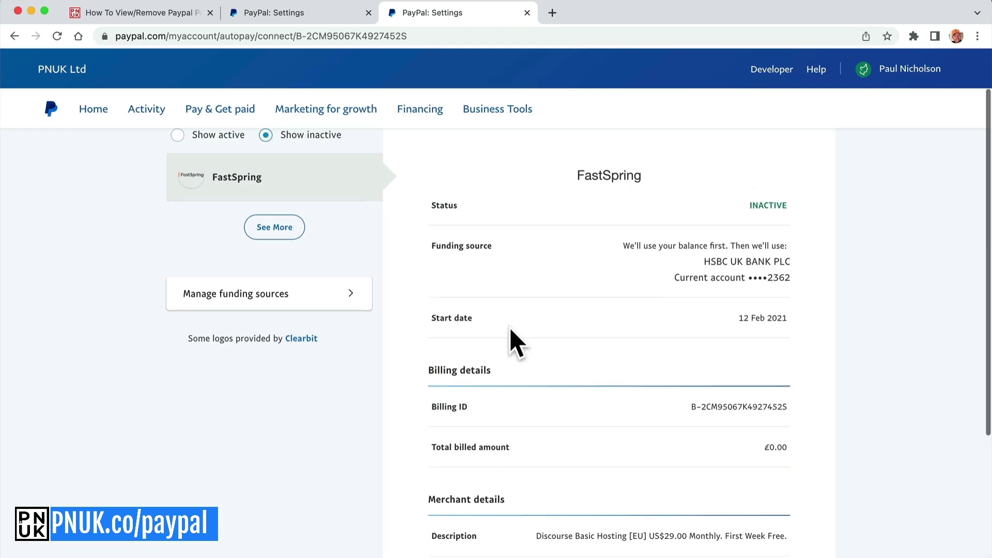
left_click(276, 303)
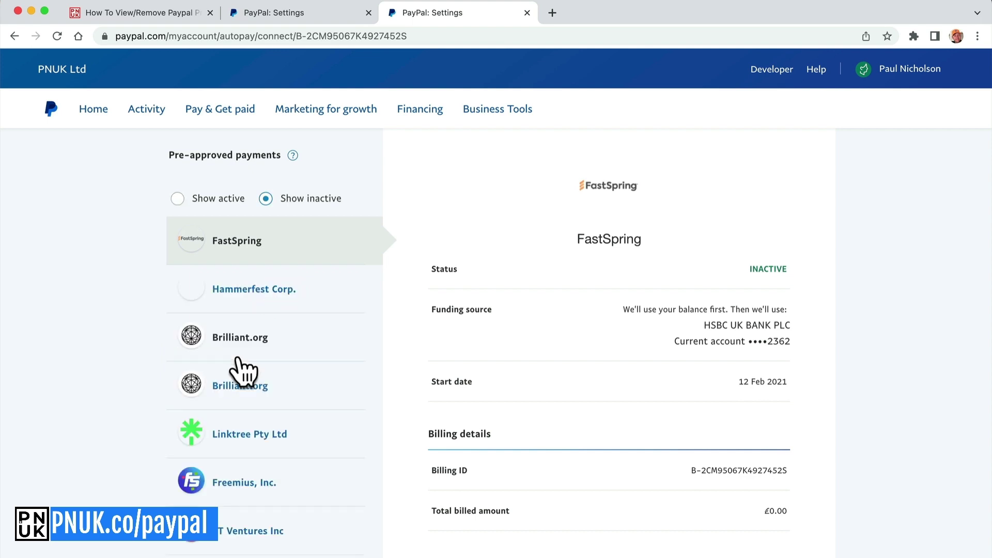
left_click(196, 200)
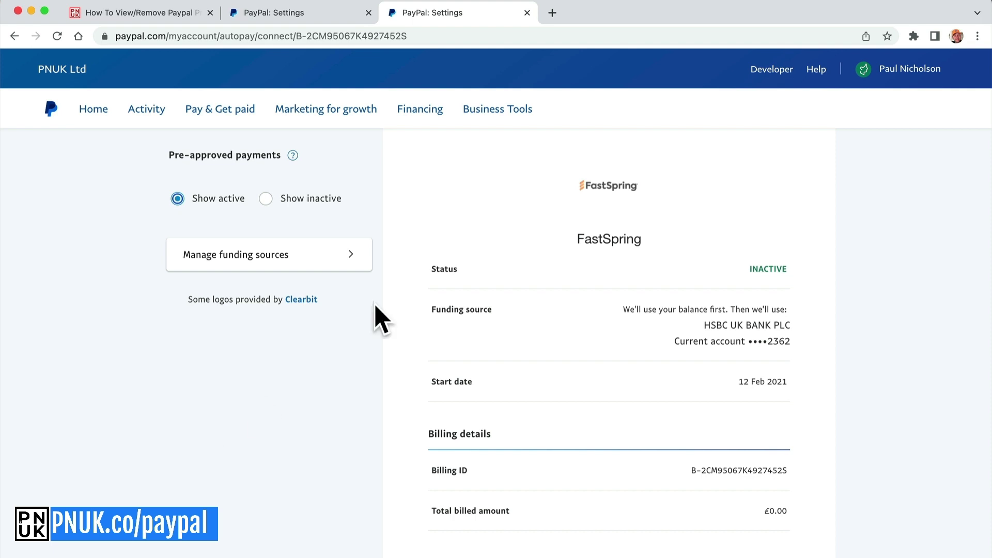
Return to the business account's pre-approved payments page via Account settings > Money, banks and cards to verify none remain active
left_click(68, 69)
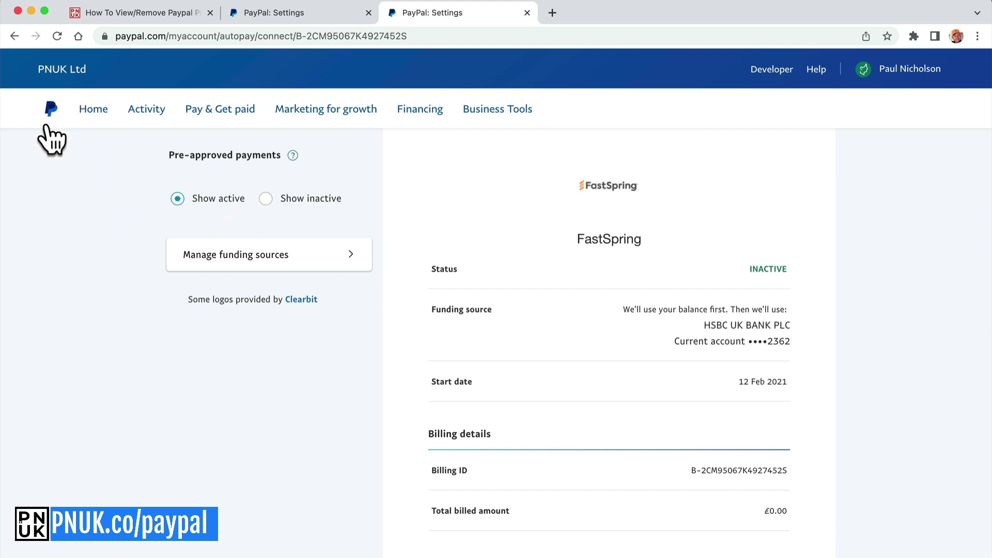
left_click(84, 109)
left_click(915, 70)
left_click(903, 150)
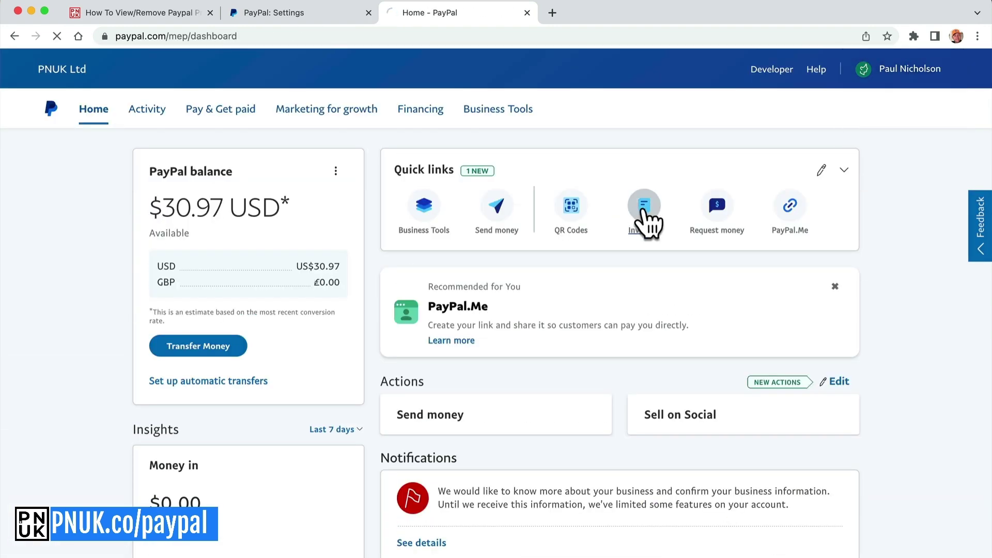
left_click(190, 427)
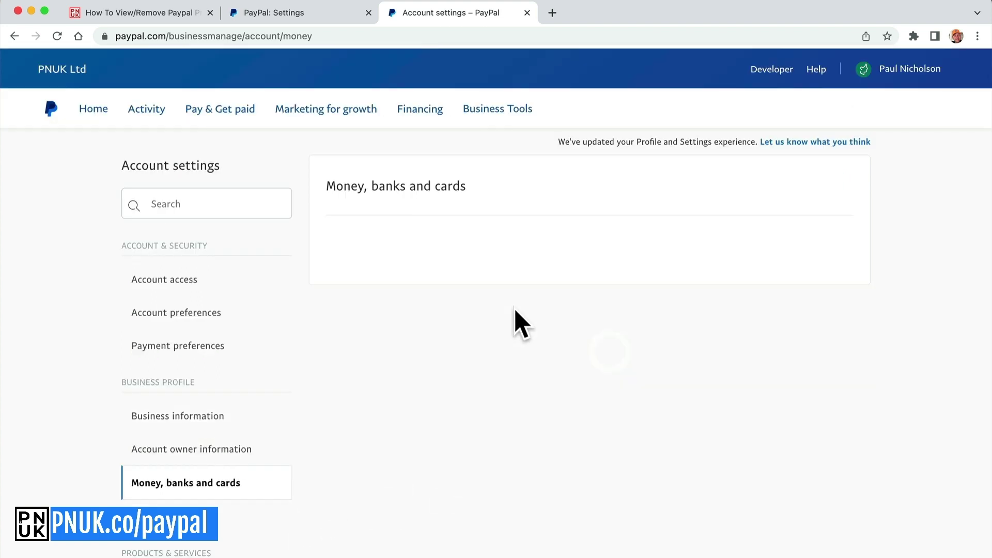
scroll(514, 307, "down", 10)
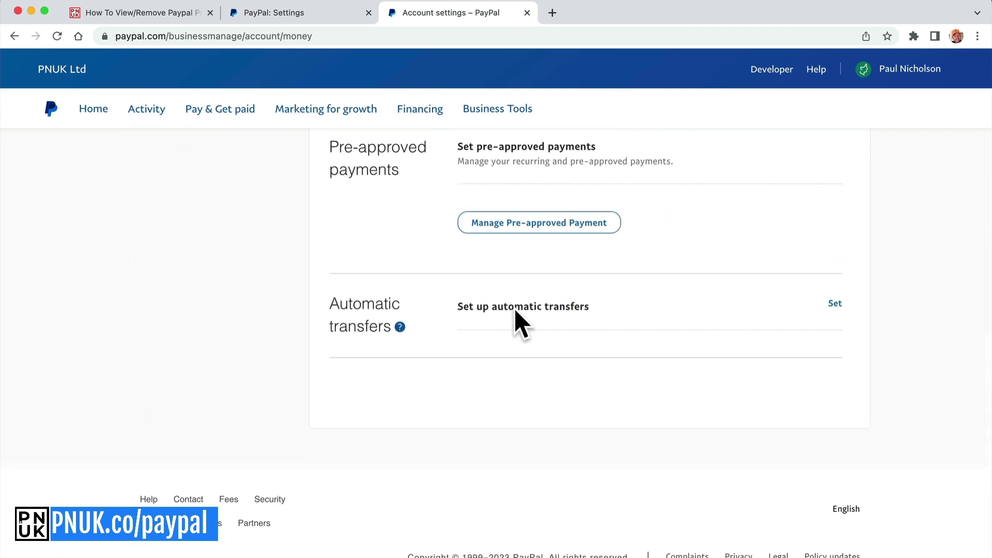
left_click(537, 227)
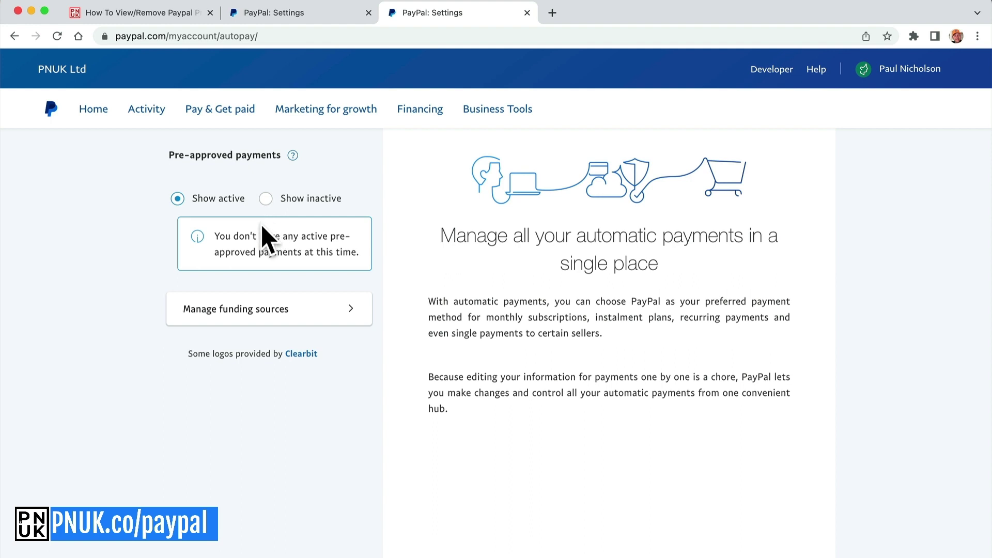
Switch back to the forum.pnuk.com tab with the 'How To View/Remove Paypal PreApproved Payments' guide
left_click(160, 12)
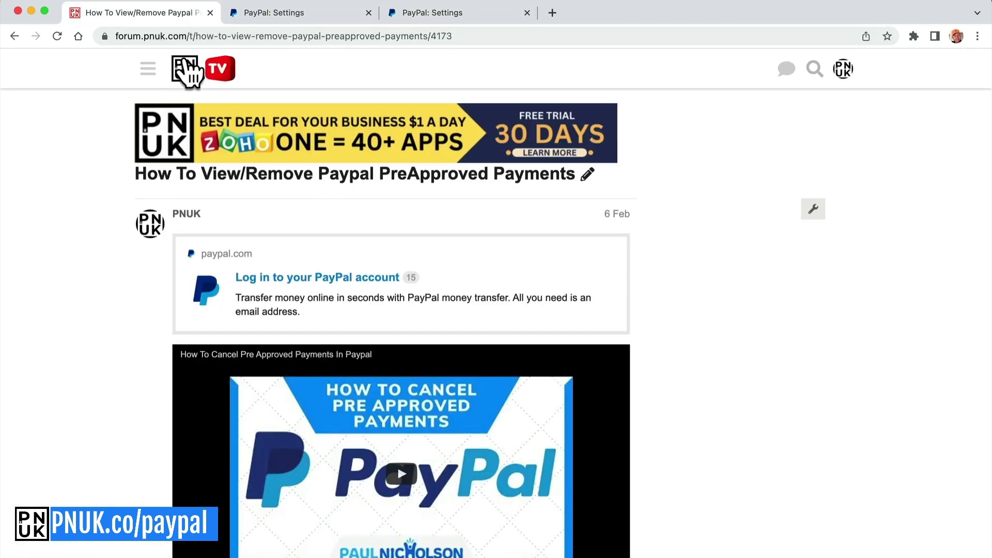